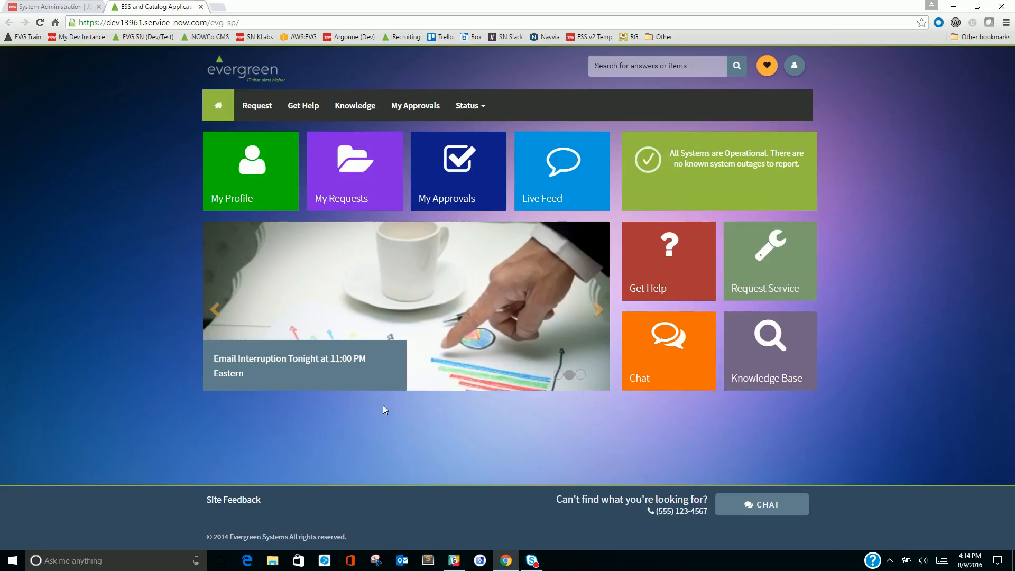
Go through Get Help for an email access issue and open appointment scheduling with the Service Desk expert
click(304, 105)
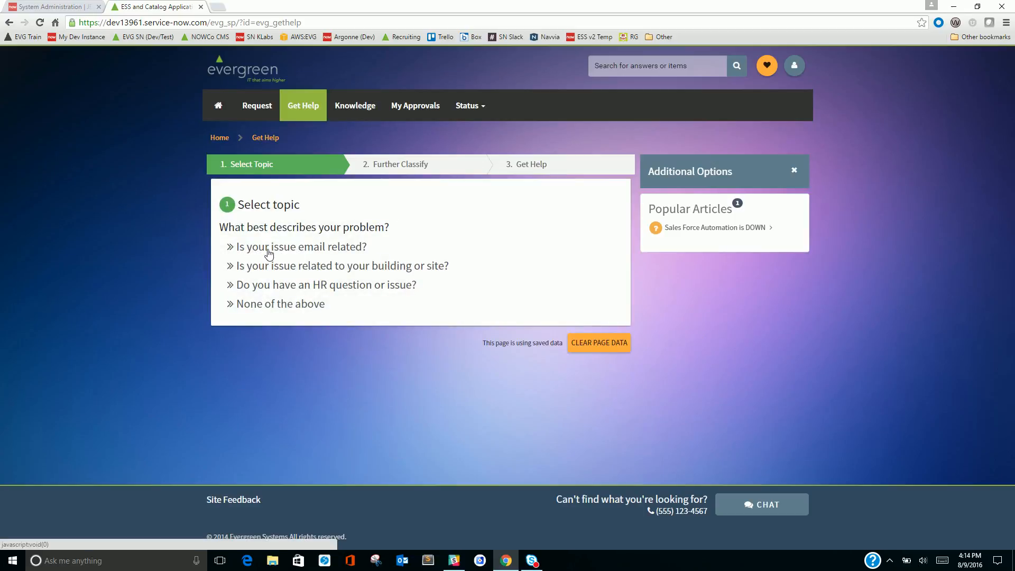
click(295, 253)
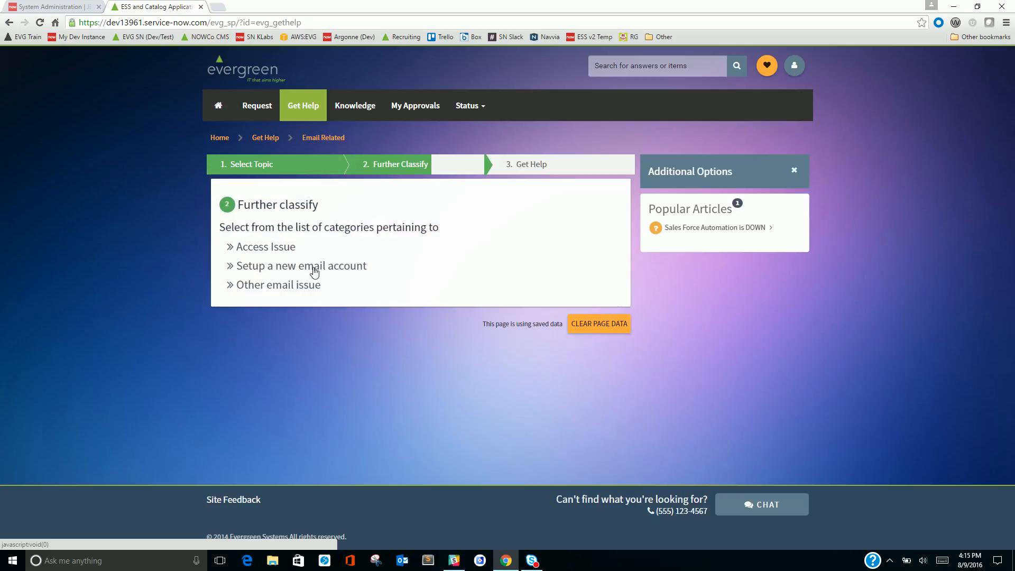
click(256, 255)
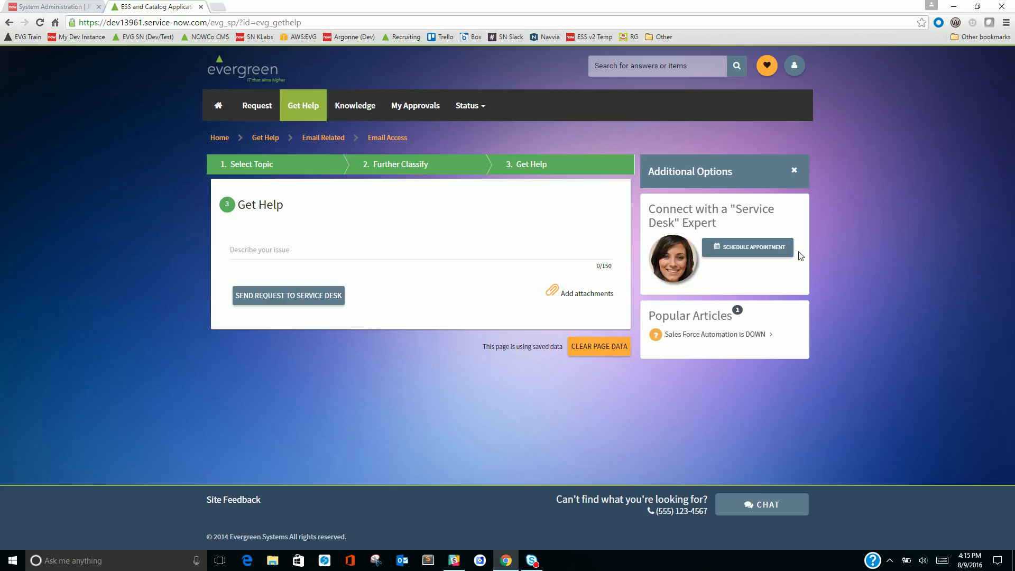
click(748, 253)
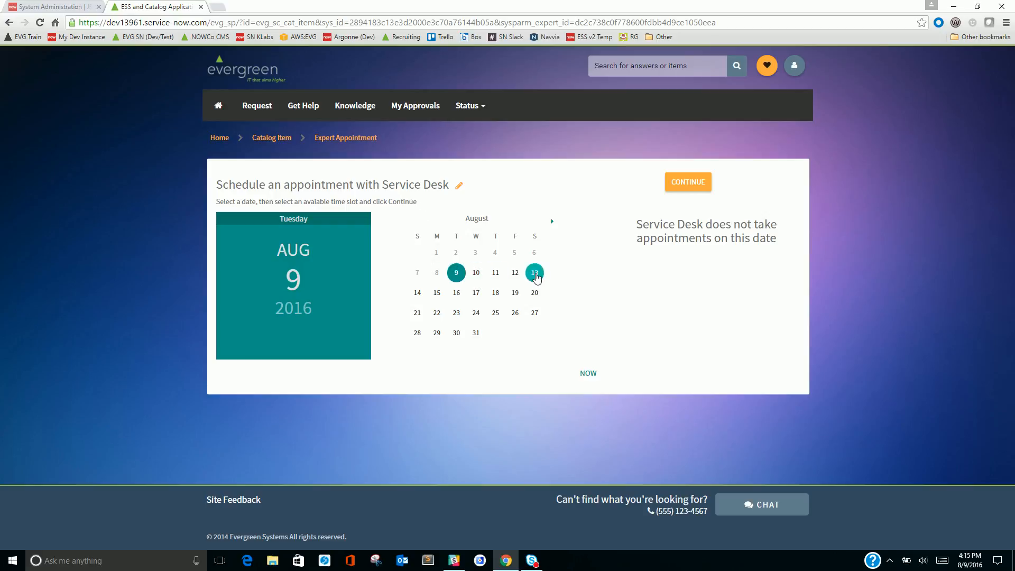
Pick August 13 and browse the available time slots across both pages
click(535, 274)
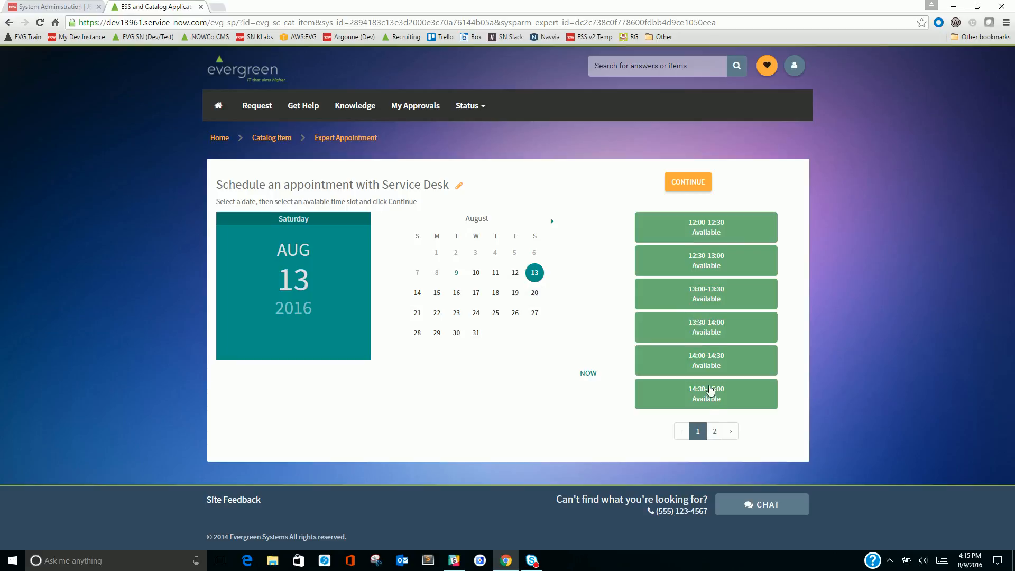
click(716, 433)
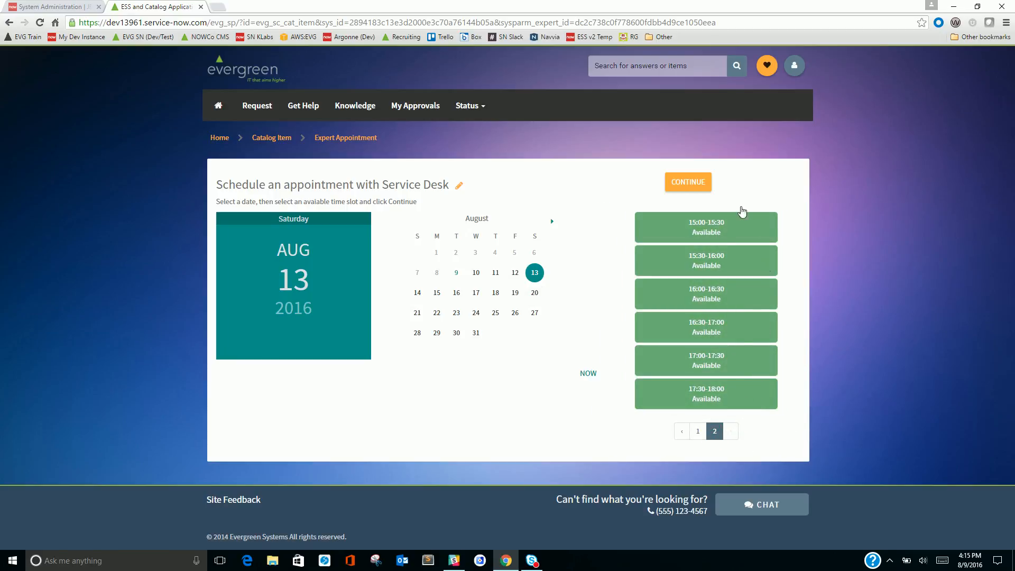
click(697, 431)
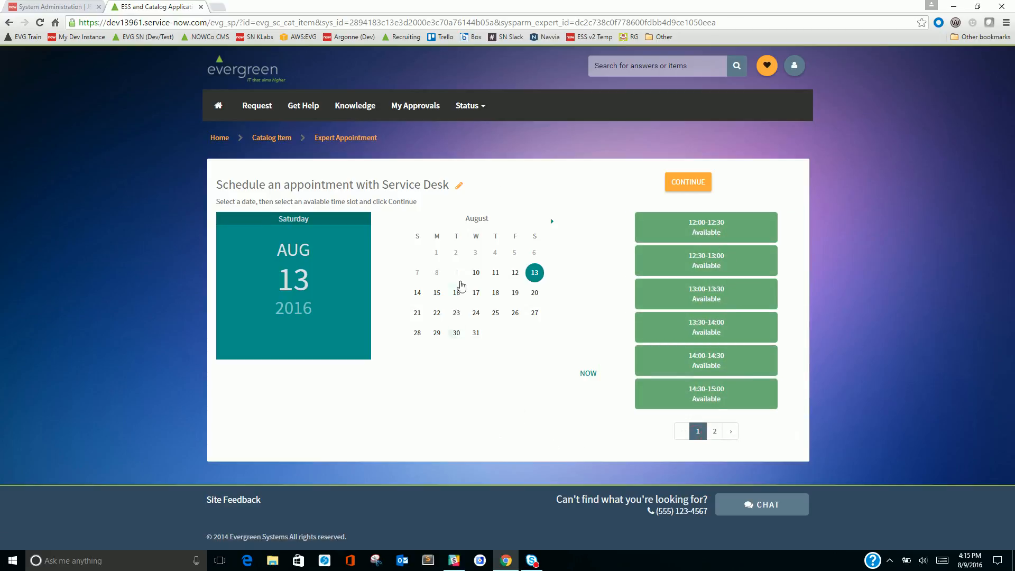
Search the portal for "expert", open Expert Appointment and choose the HR Specialist
click(632, 64)
text(exp)
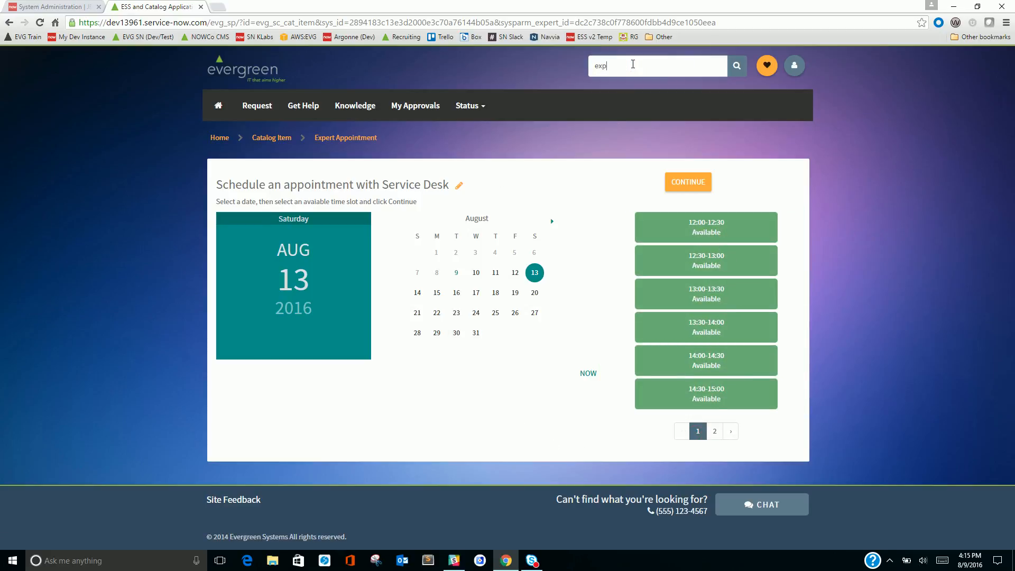
text(ert)
click(615, 84)
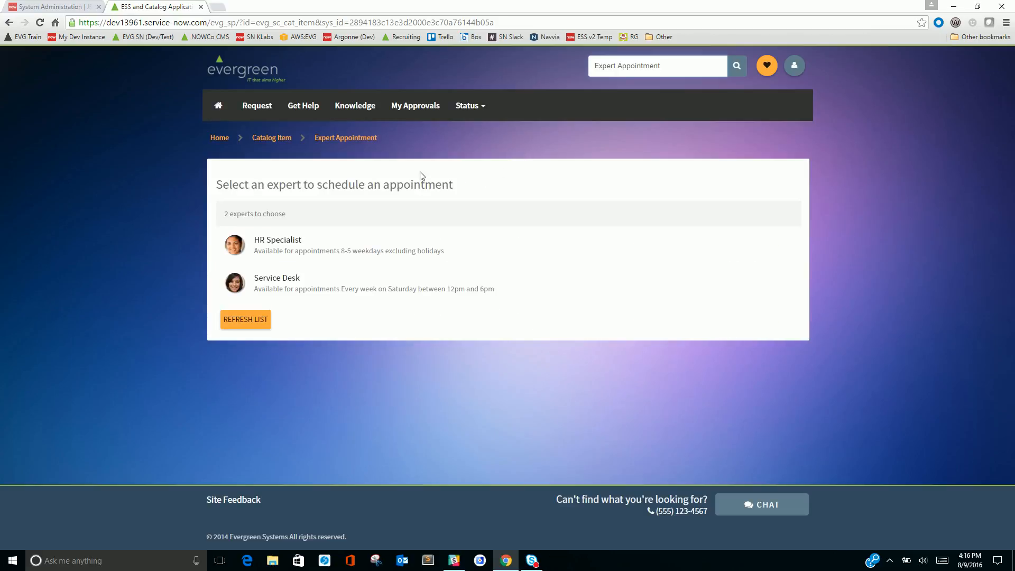
click(281, 250)
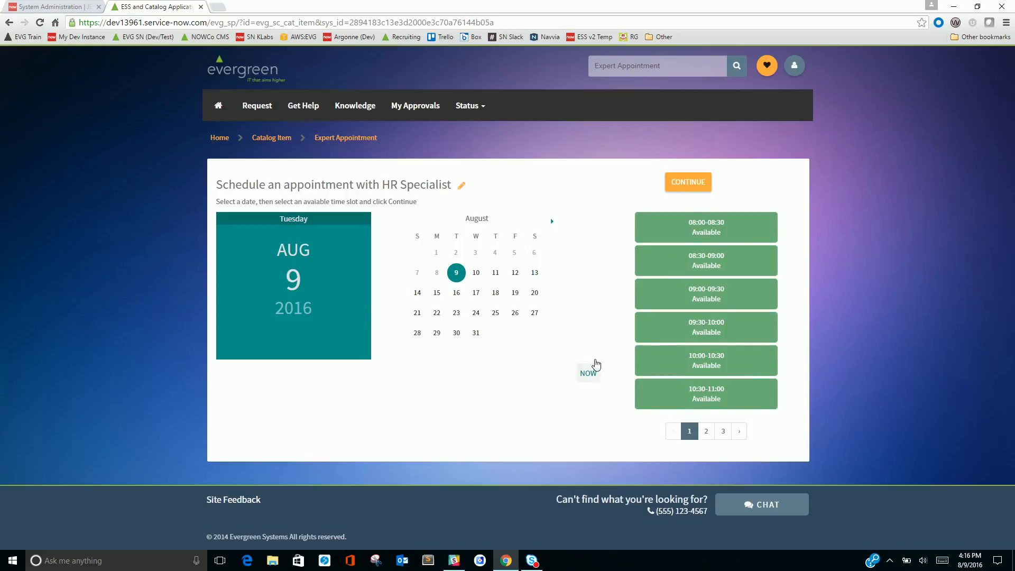
Check HR Specialist availability on August 13 and 9, then switch the expert back to Service Desk
click(539, 276)
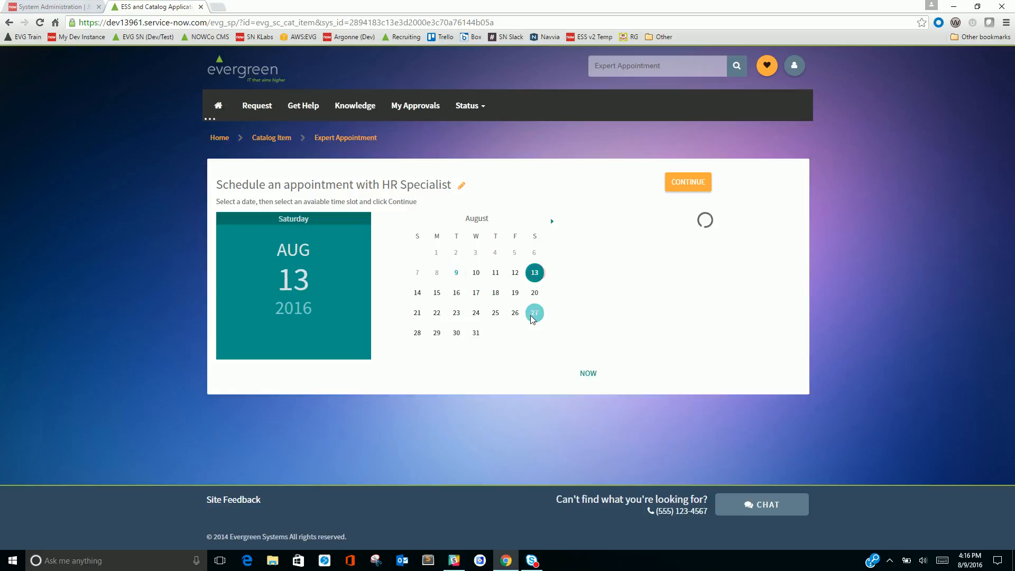
click(454, 281)
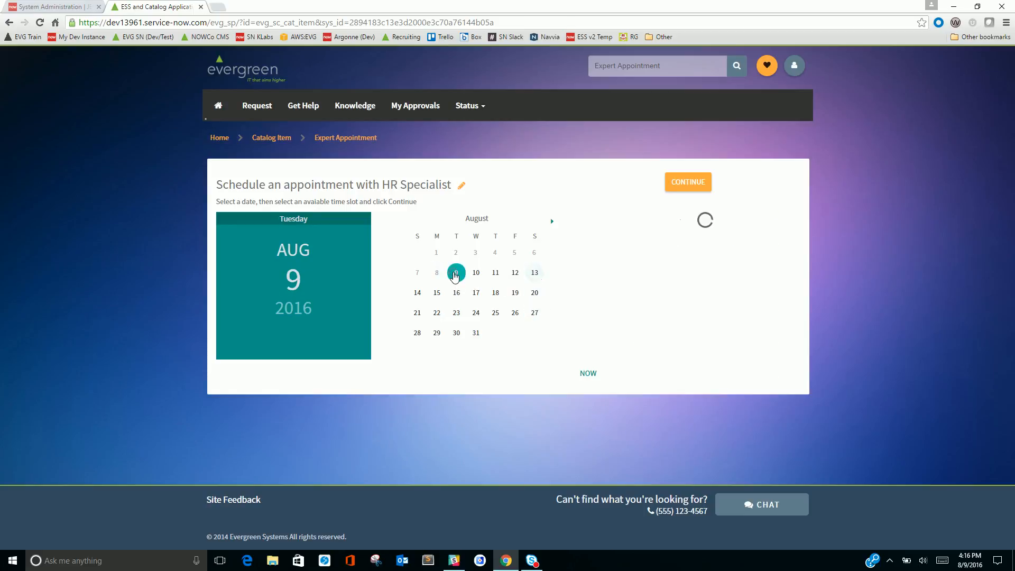
click(462, 187)
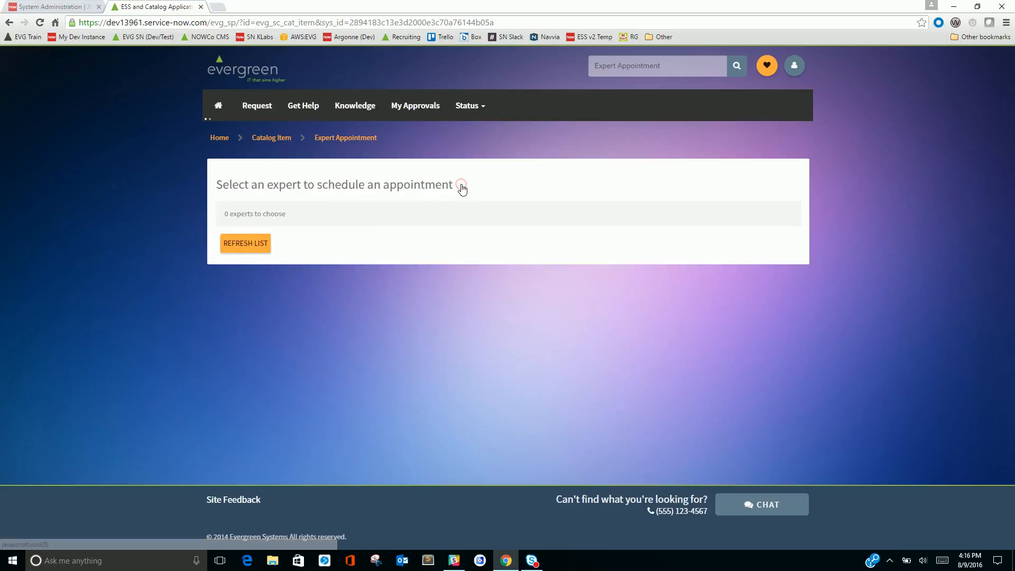
click(269, 279)
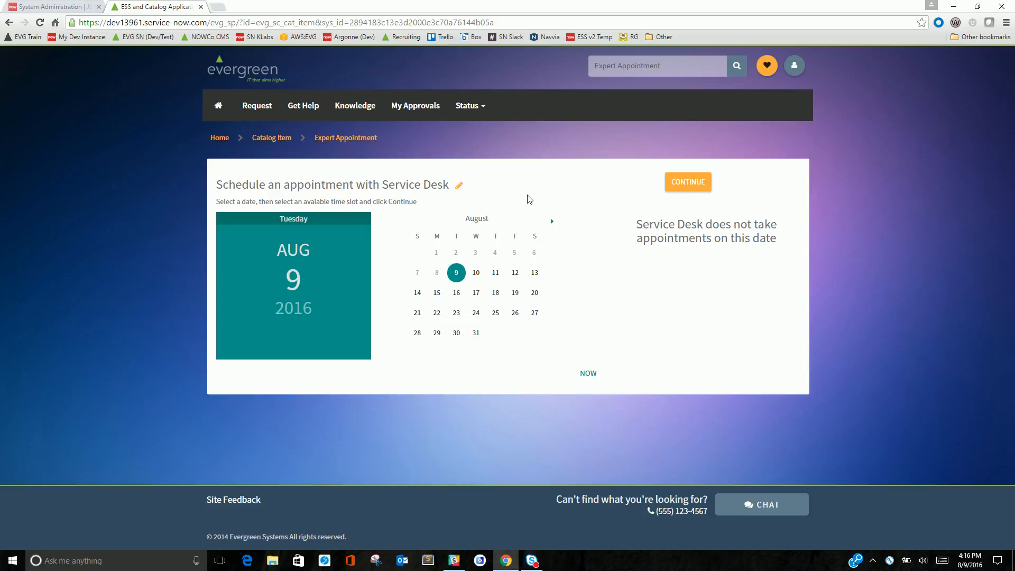
Switch to the admin instance, open Decision Branches and inspect the Service Desk expert record
click(44, 7)
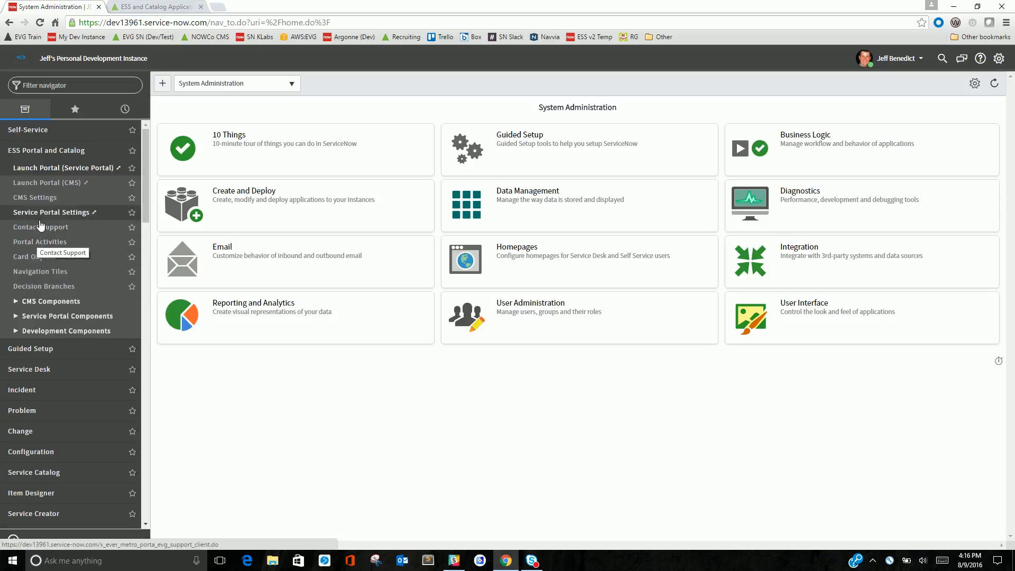
click(95, 293)
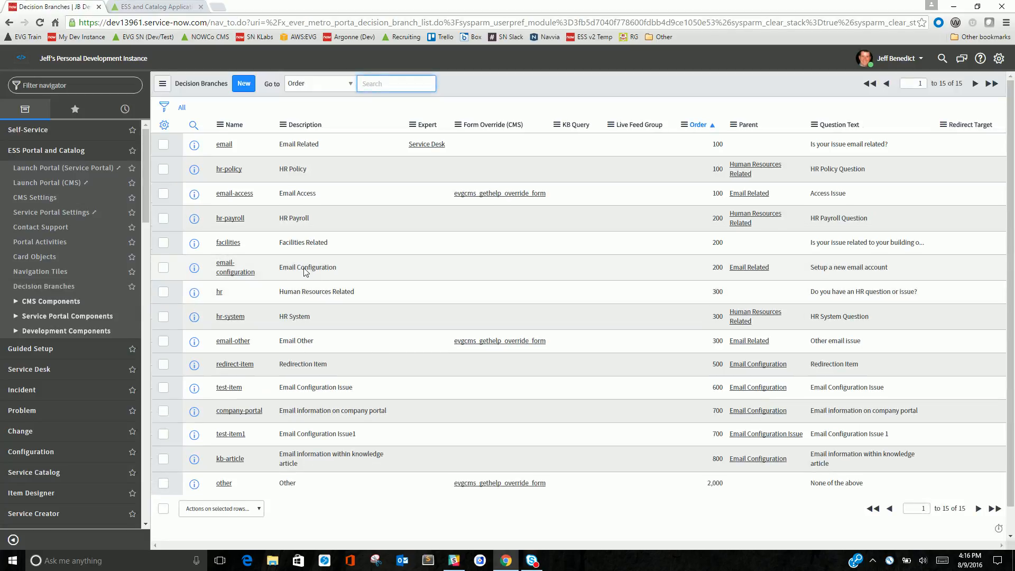
click(427, 146)
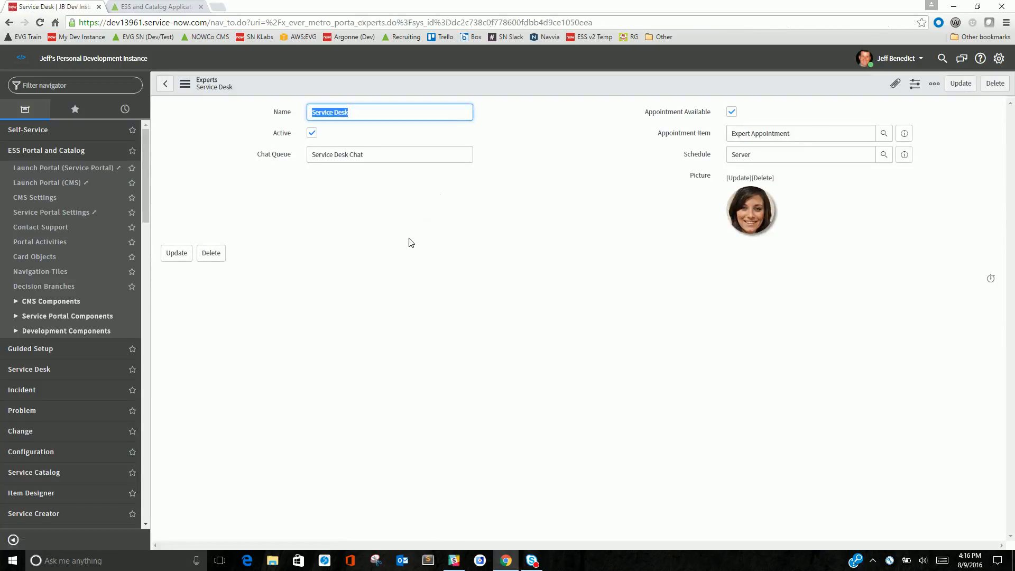
click(166, 84)
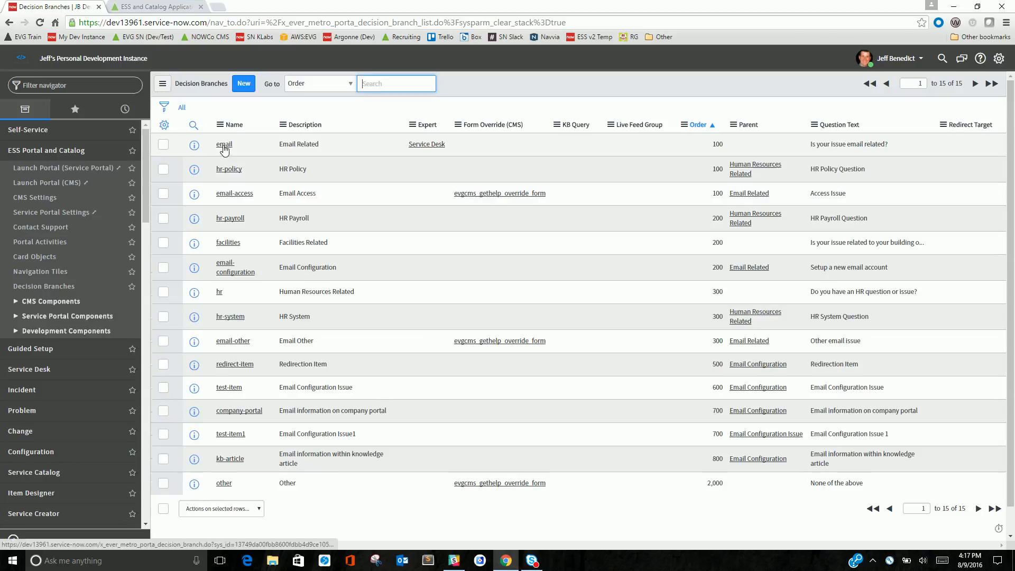
Open the email decision branch, examine its Expert field and open the linked Service Desk expert record
click(222, 149)
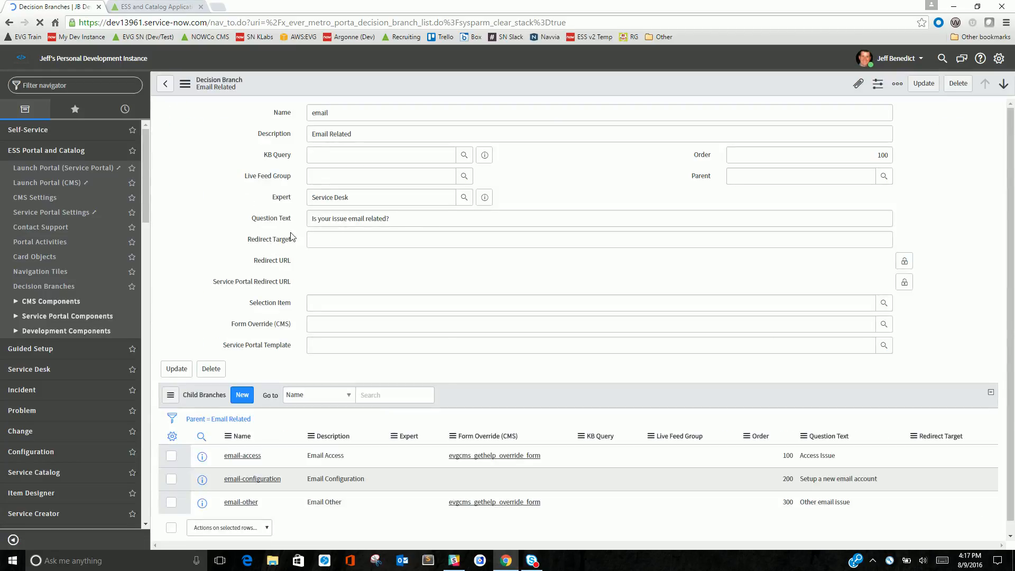
triple_click(357, 198)
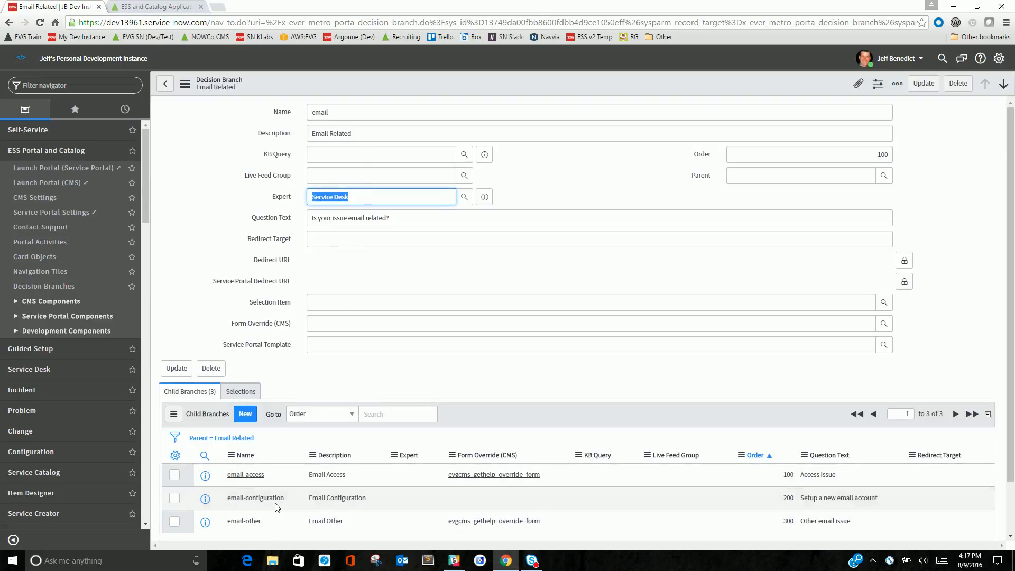
click(333, 195)
drag(355, 196, 297, 201)
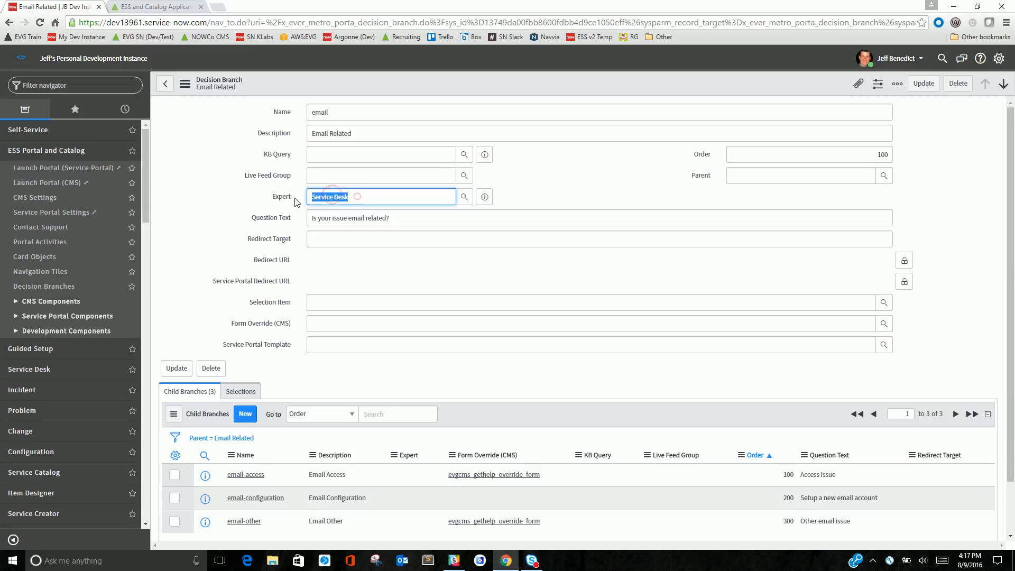
double_click(334, 113)
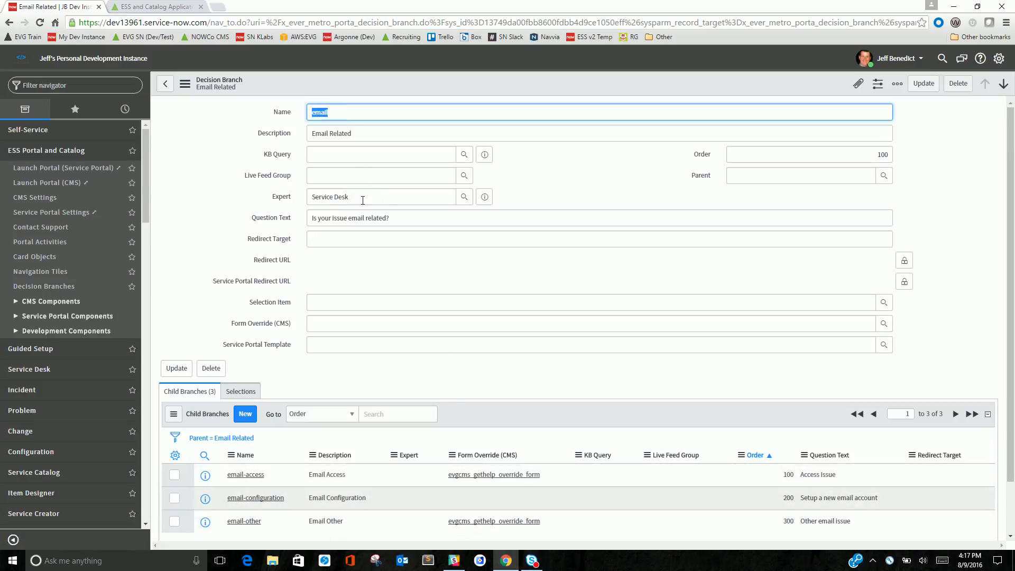
click(484, 197)
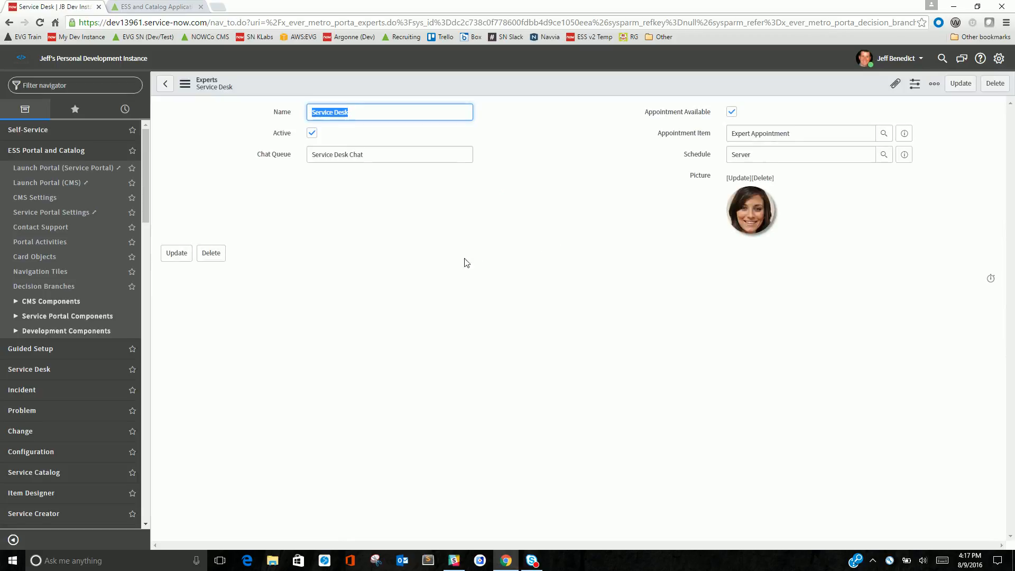
Toggle the expert's Appointment Available option off and back on
drag(394, 154, 281, 172)
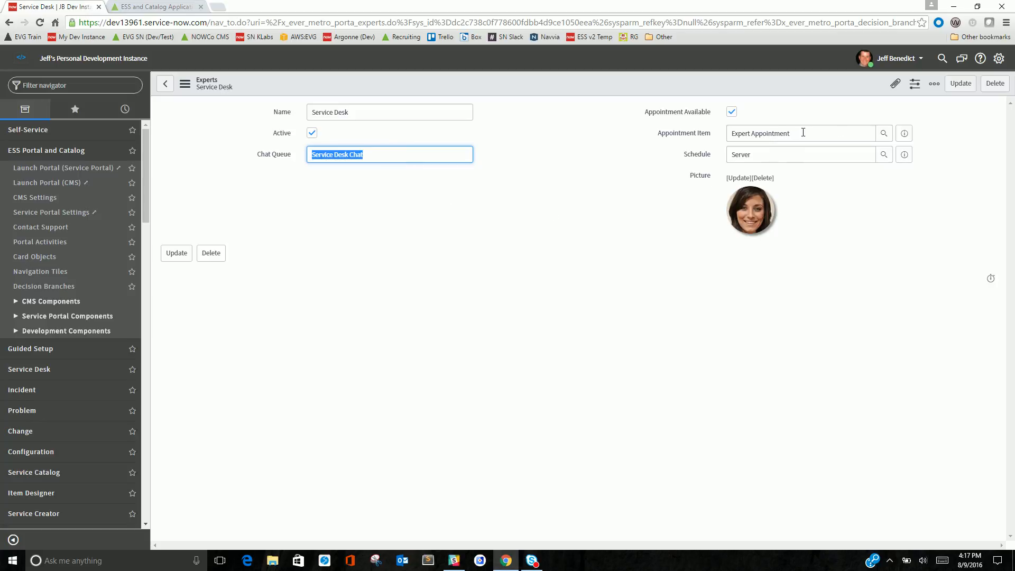
click(732, 112)
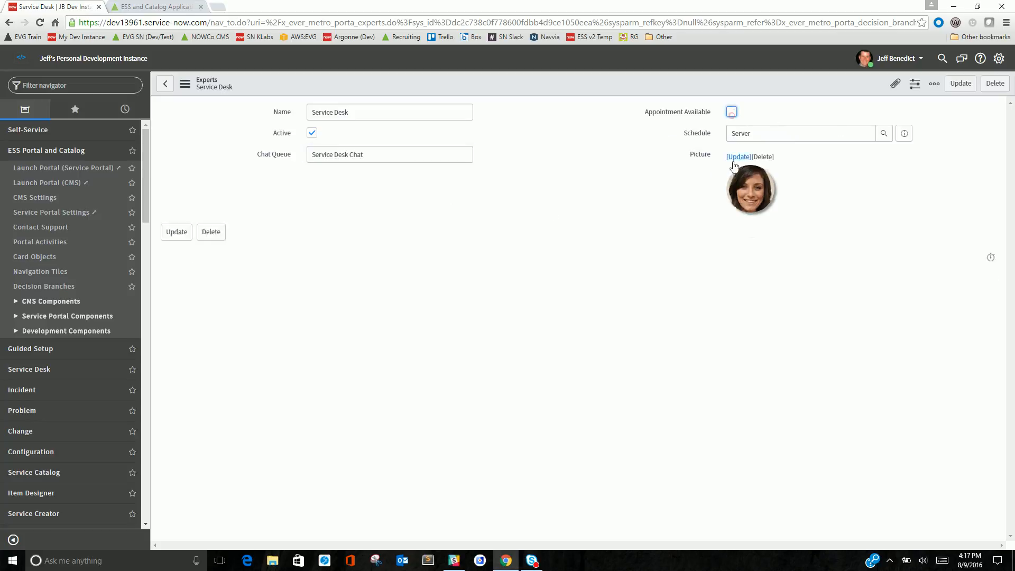
click(732, 112)
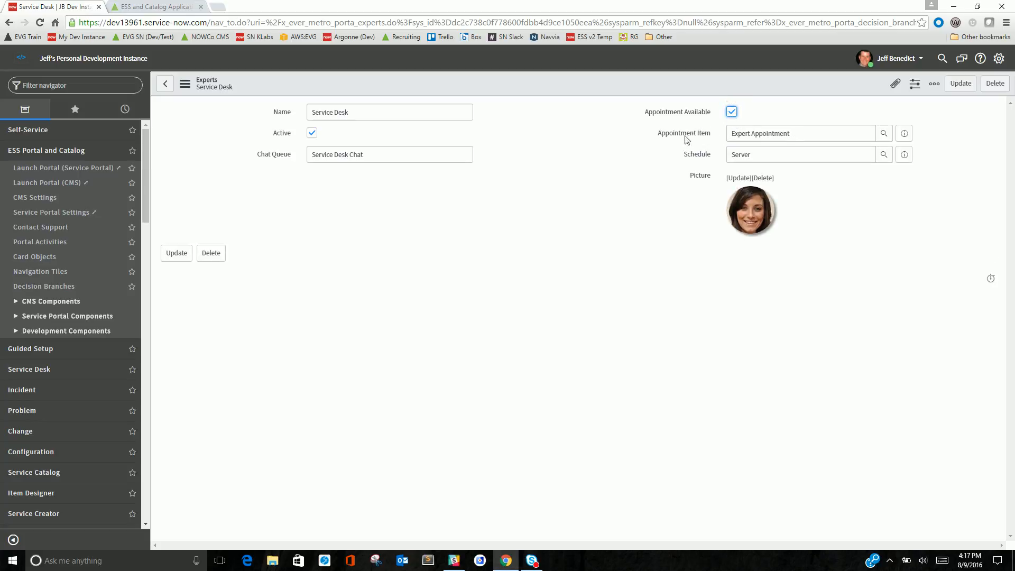
Open the expert's Server schedule record and review its description
drag(794, 132, 702, 143)
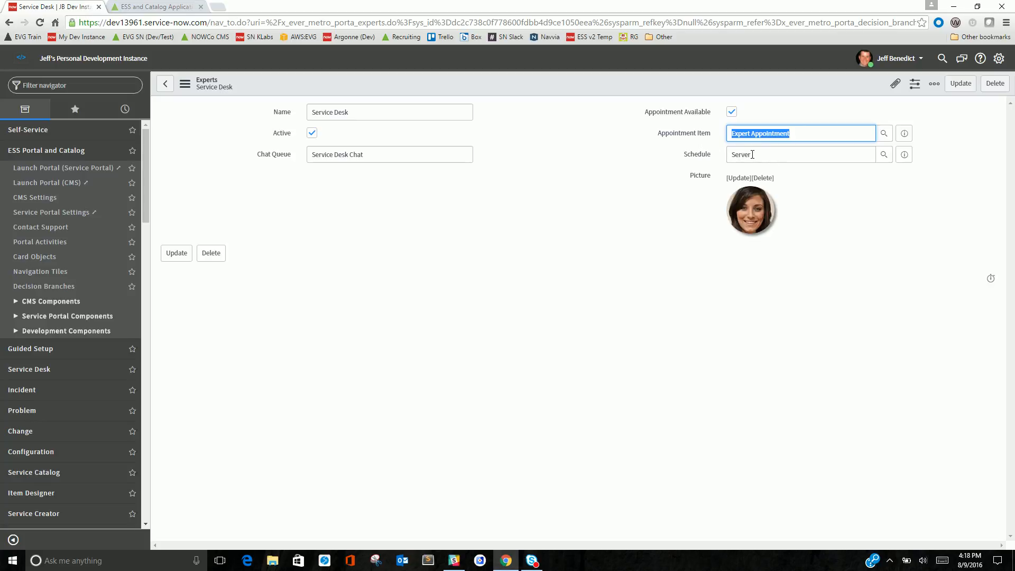
key(Tab)
key(Tab)
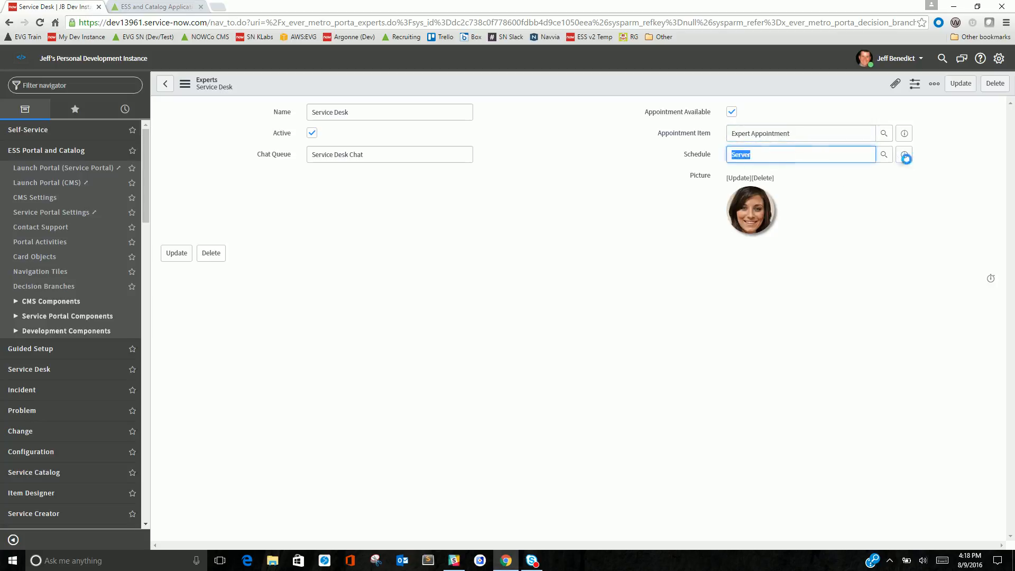
key(Return)
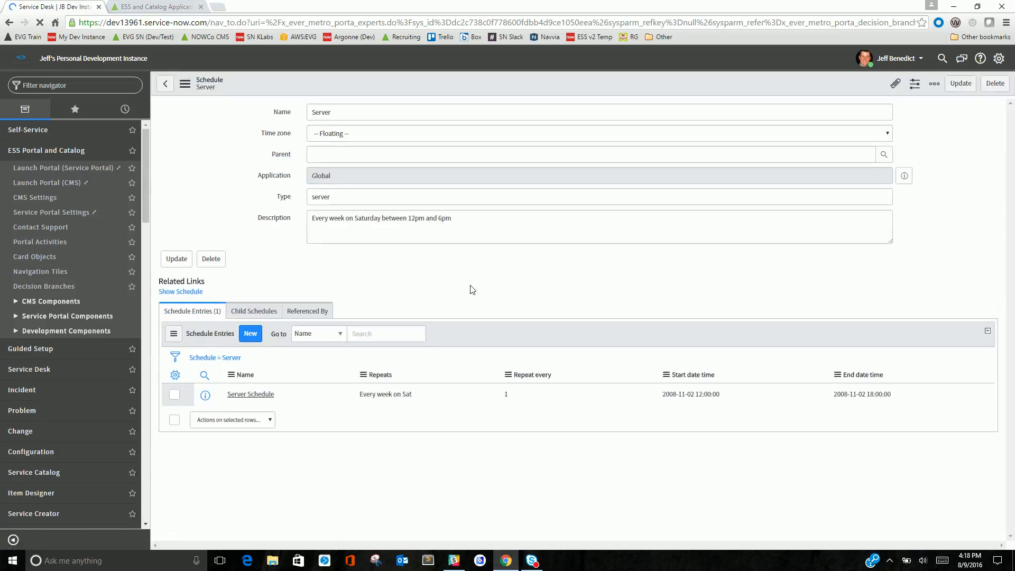
drag(463, 218, 312, 218)
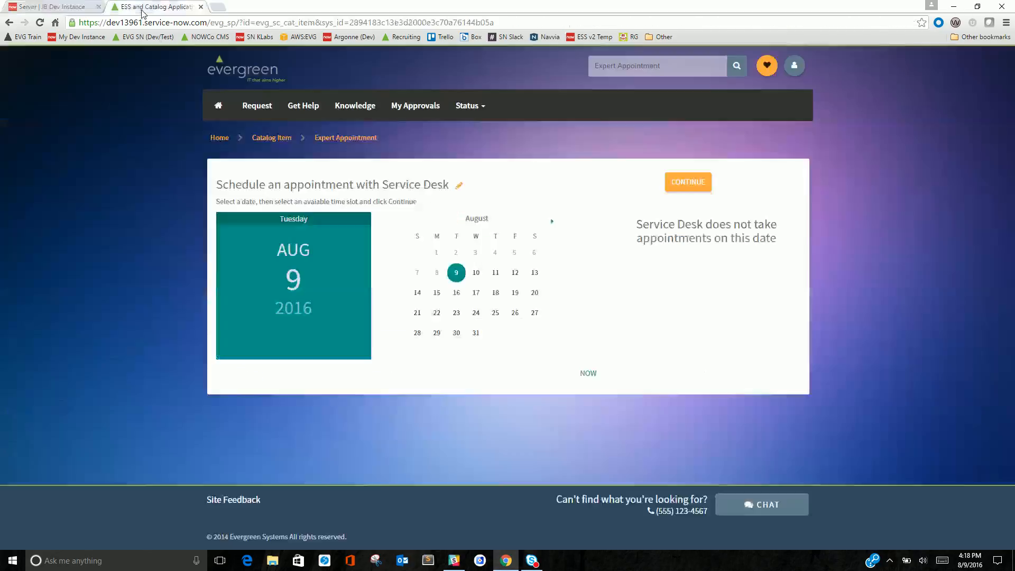
Return to the portal and open the expert selection list
click(141, 9)
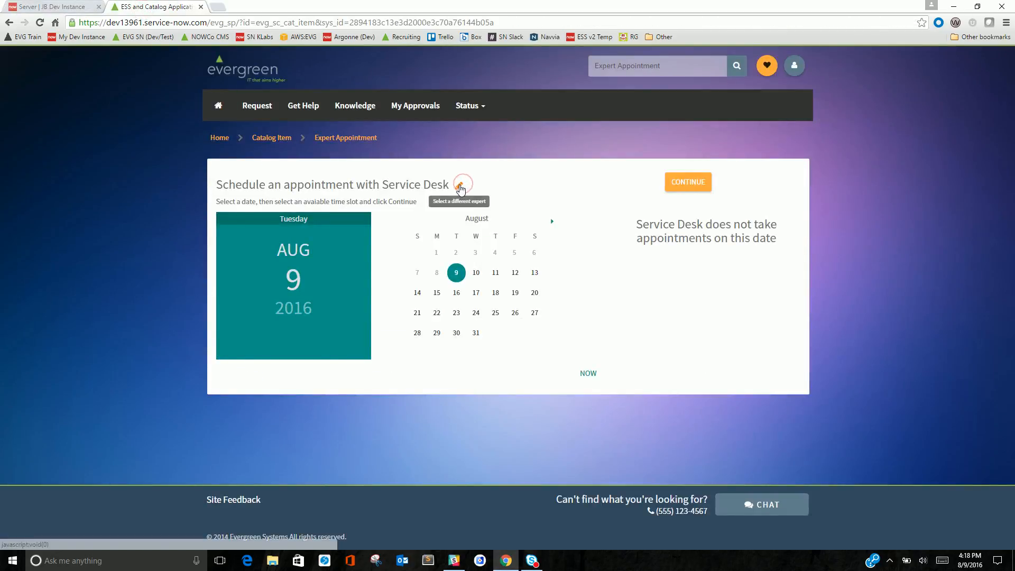
click(458, 186)
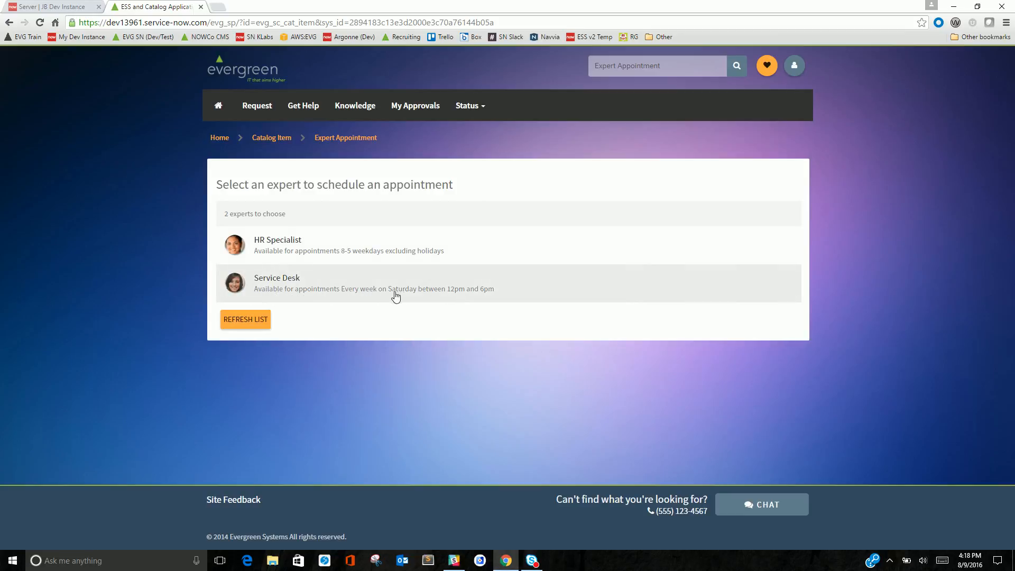
Review the Server schedule description again, then open the expert's Expert Appointment catalog item
click(67, 6)
click(475, 227)
drag(487, 217, 283, 218)
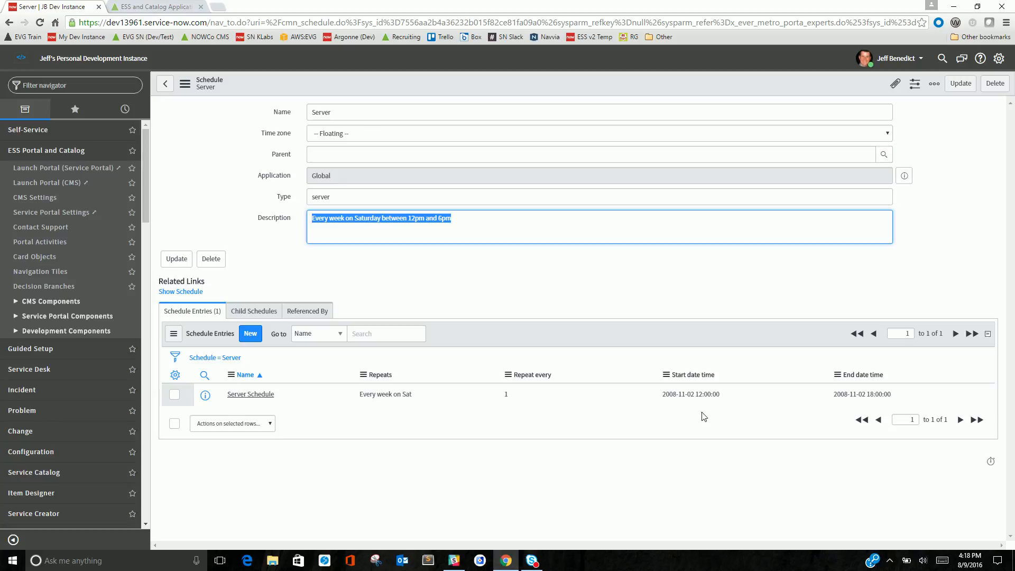
click(165, 84)
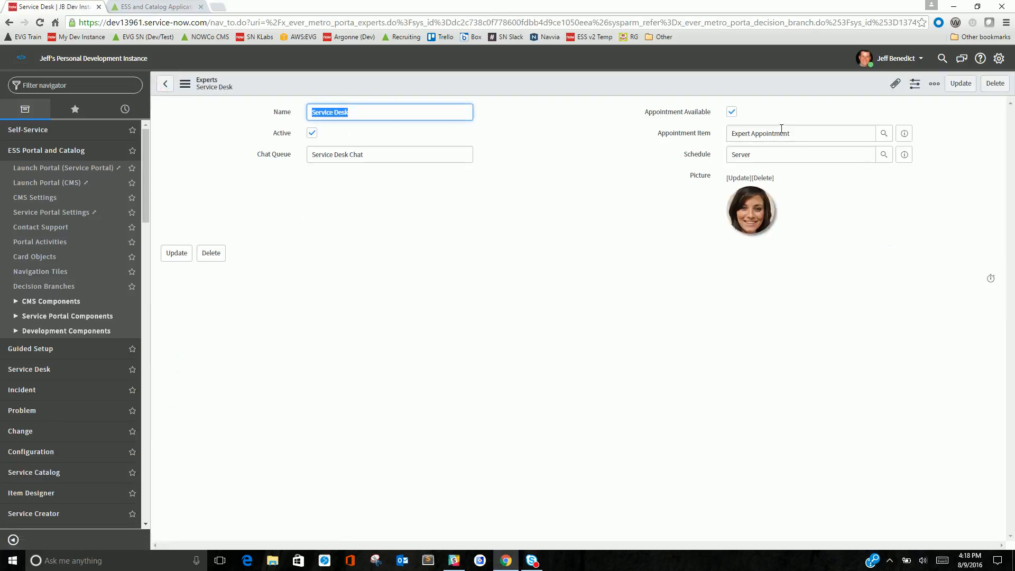
click(904, 134)
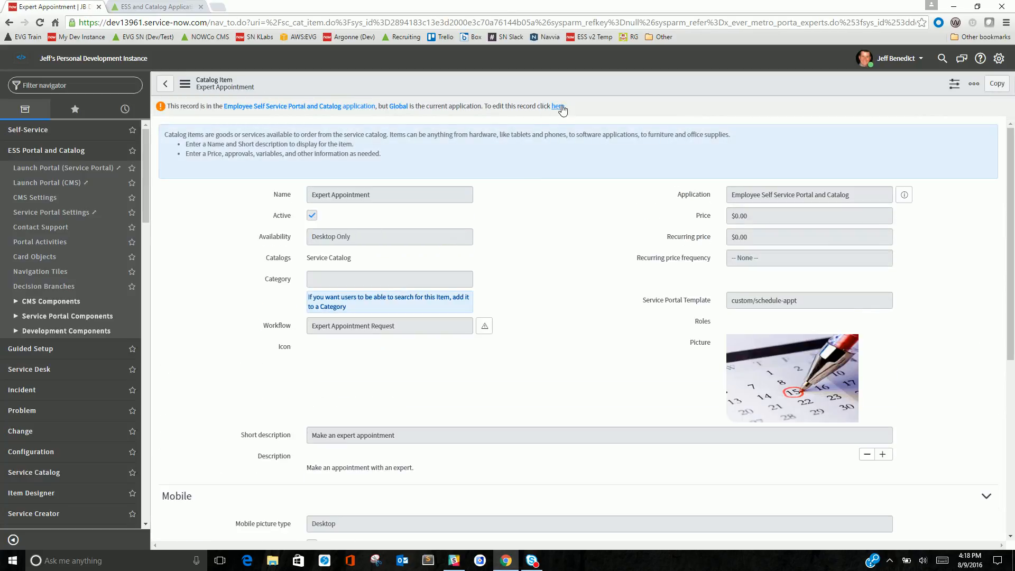
Switch the Expert Appointment catalog item into edit mode and open its custom/schedule-appt Service Portal Template record
click(558, 106)
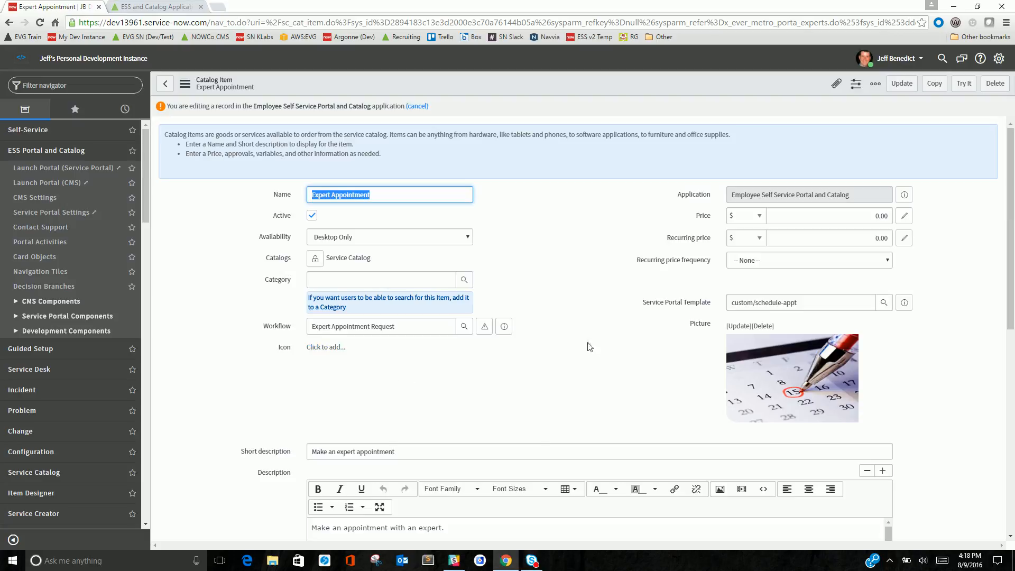
triple_click(789, 303)
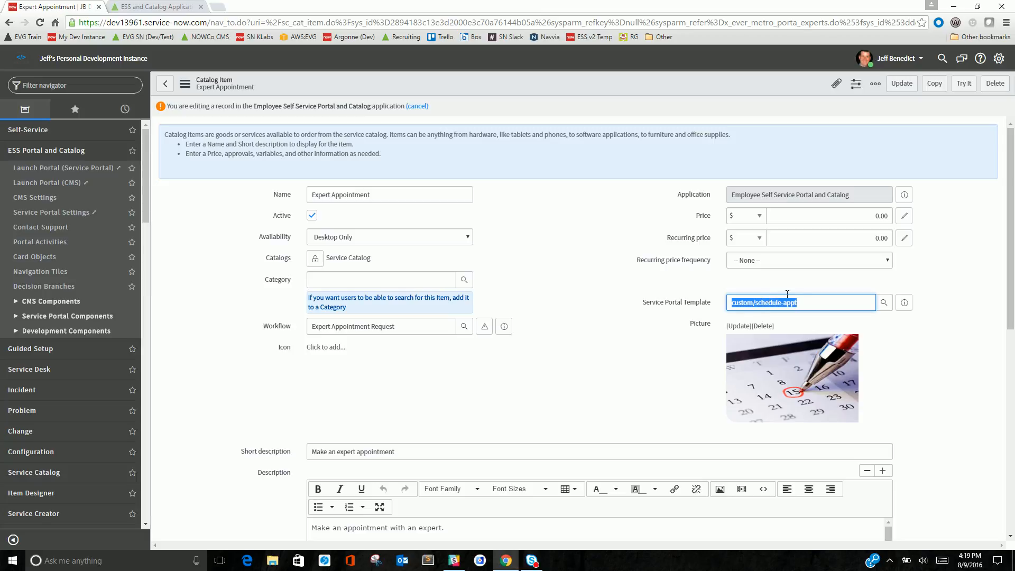
click(904, 302)
click(904, 302)
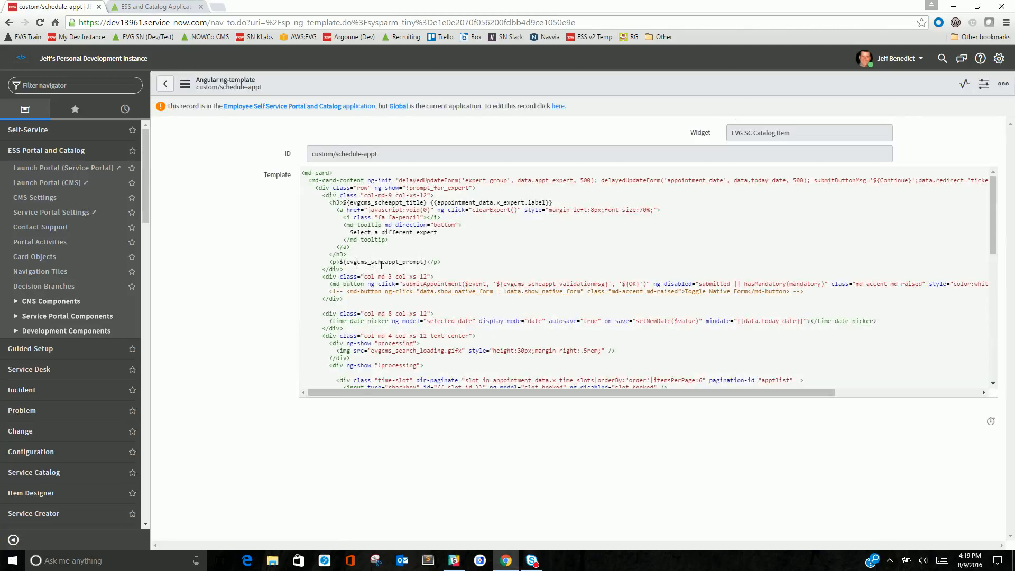
Read through the template's Angular markup section by section, then return to the catalog item
drag(409, 189, 471, 191)
drag(321, 195, 401, 352)
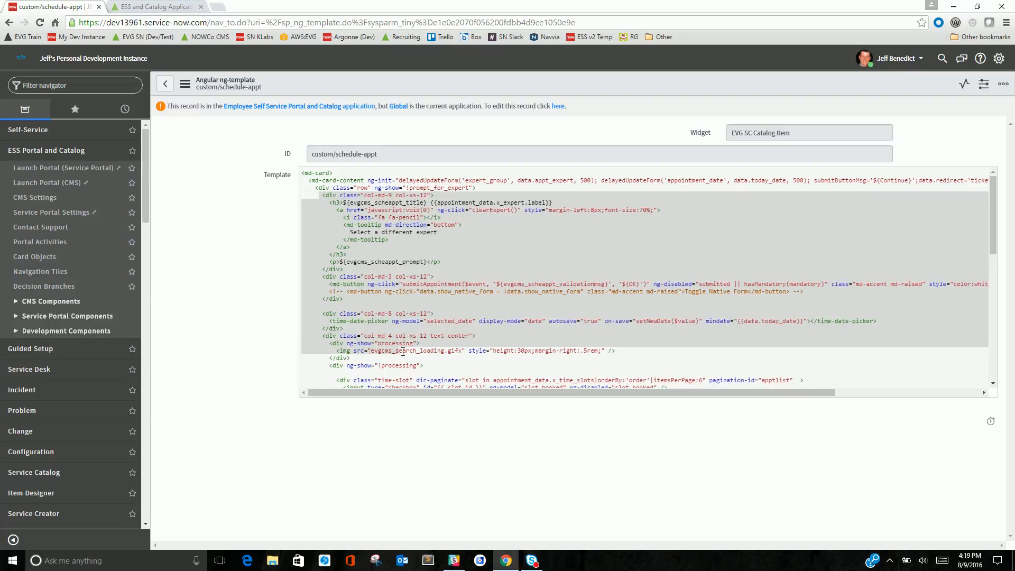
scroll(402, 352, down, 4)
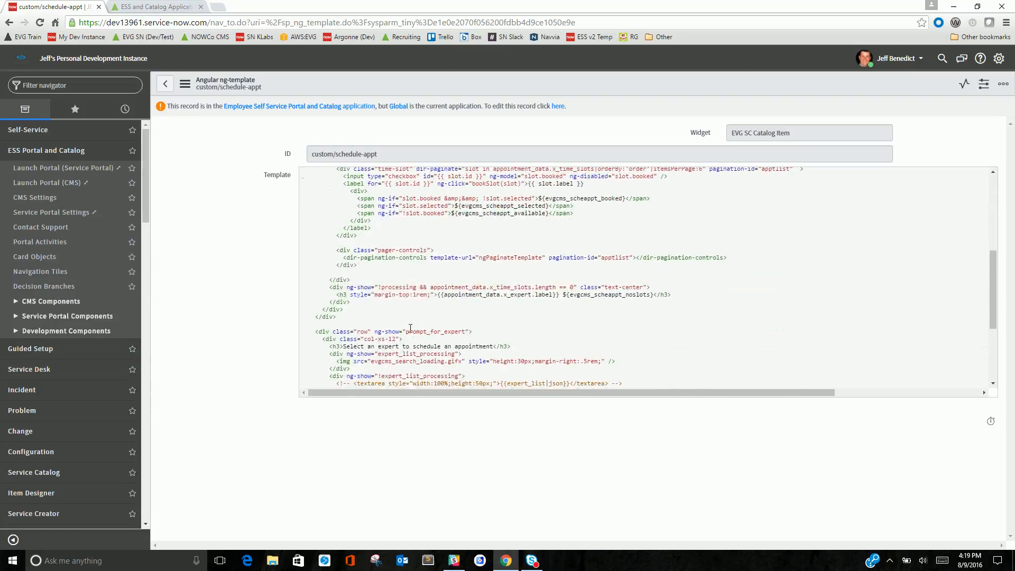
scroll(416, 335, down, 1)
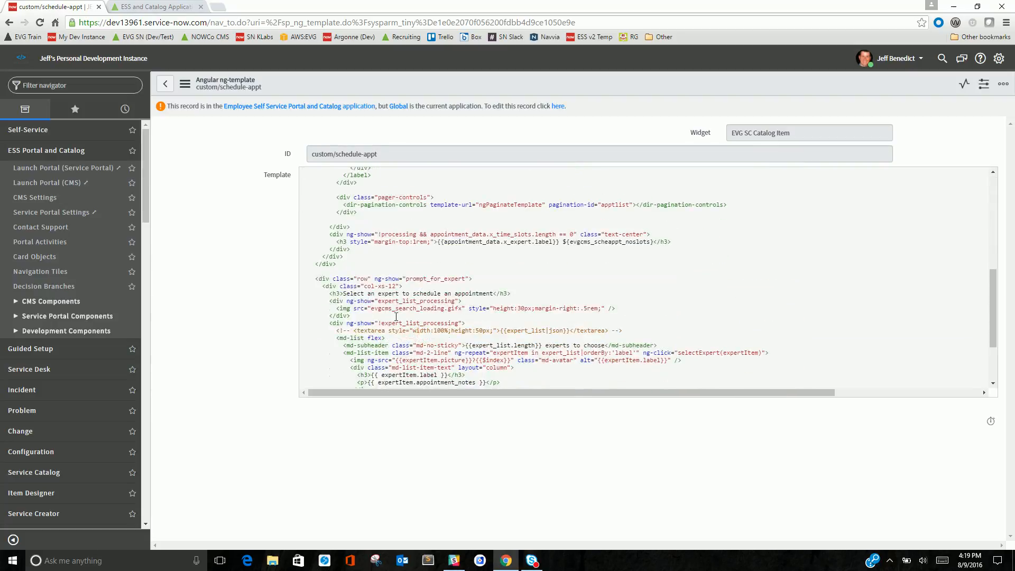
scroll(381, 354, down, 2)
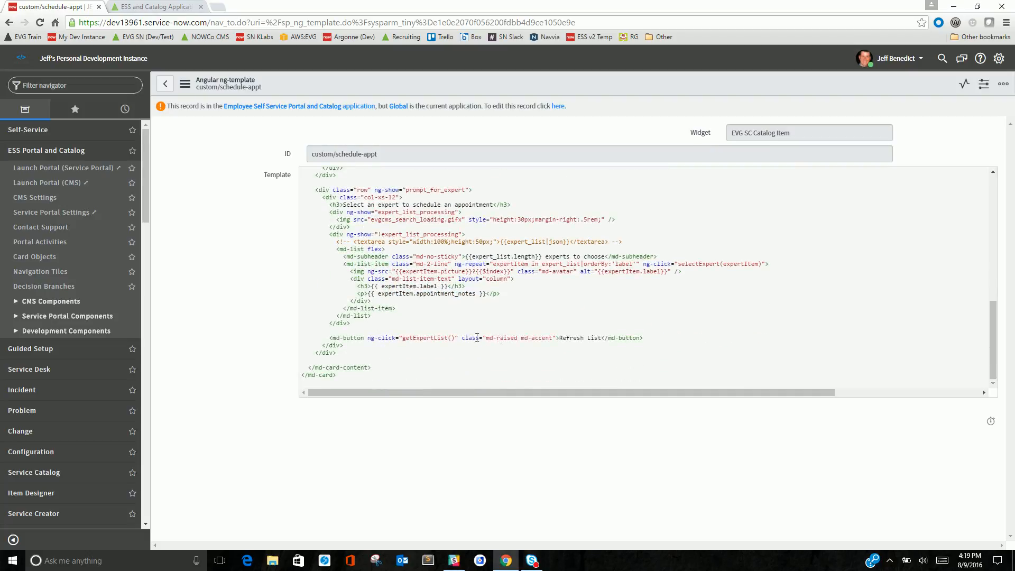
scroll(443, 329, up, 10)
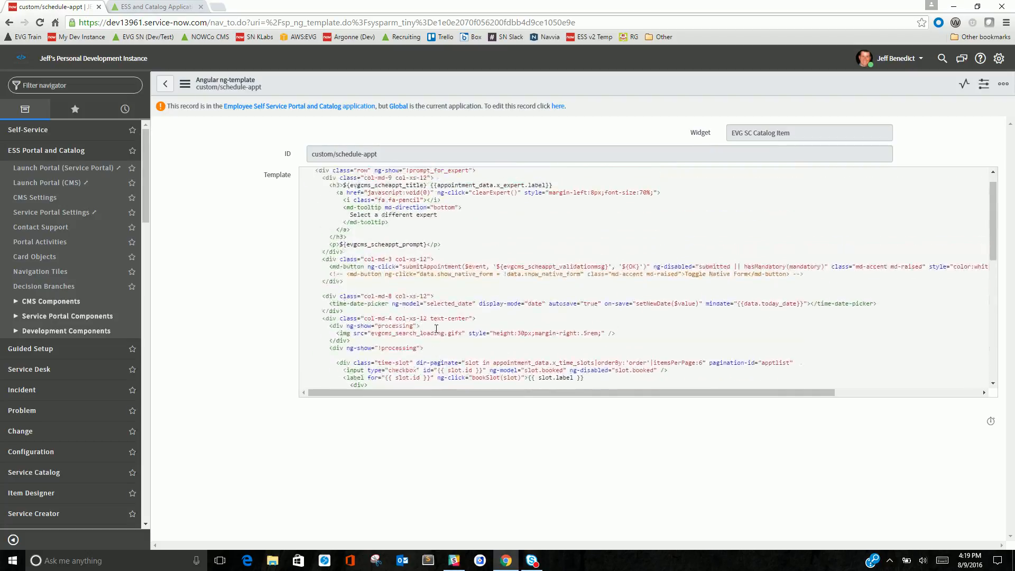
click(165, 84)
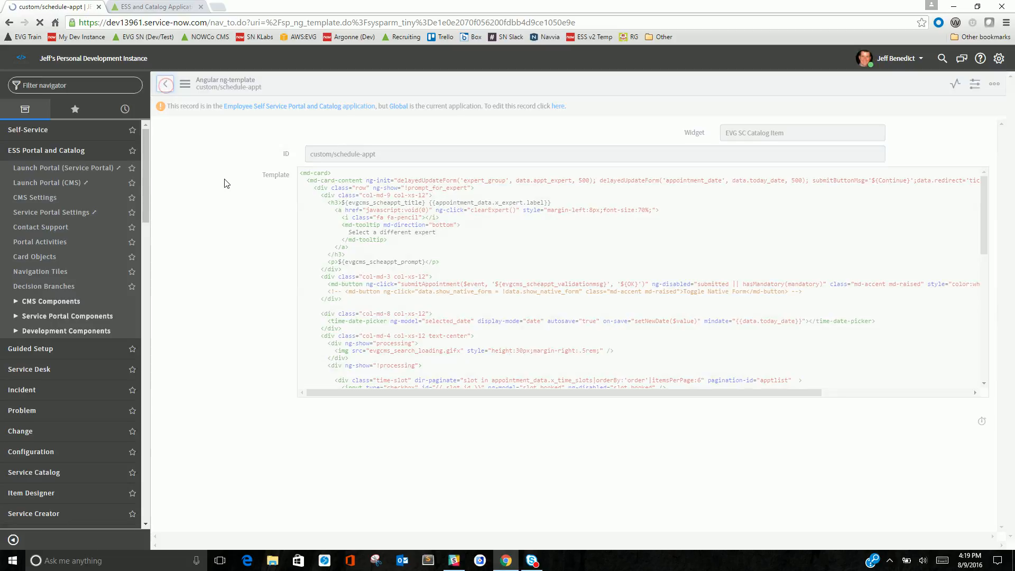
Review the catalog item's variables and preview its Expert Appointment Request workflow
click(561, 107)
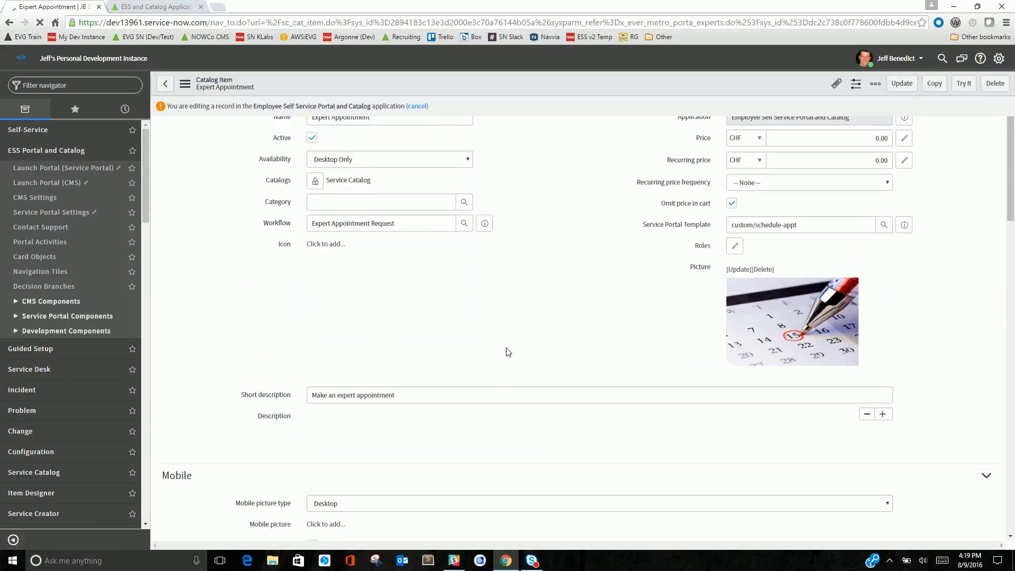
scroll(275, 365, down, 7)
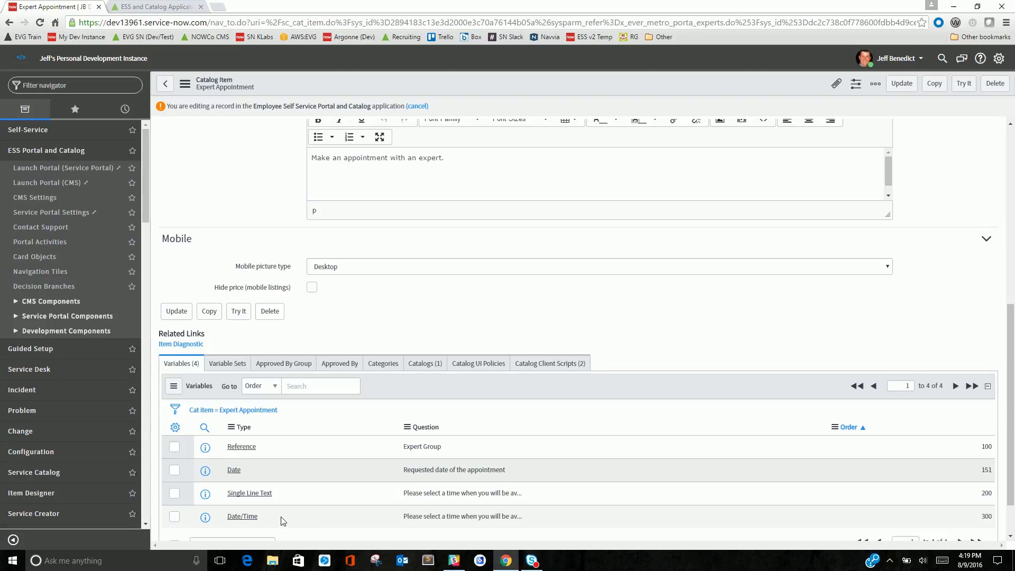
double_click(267, 446)
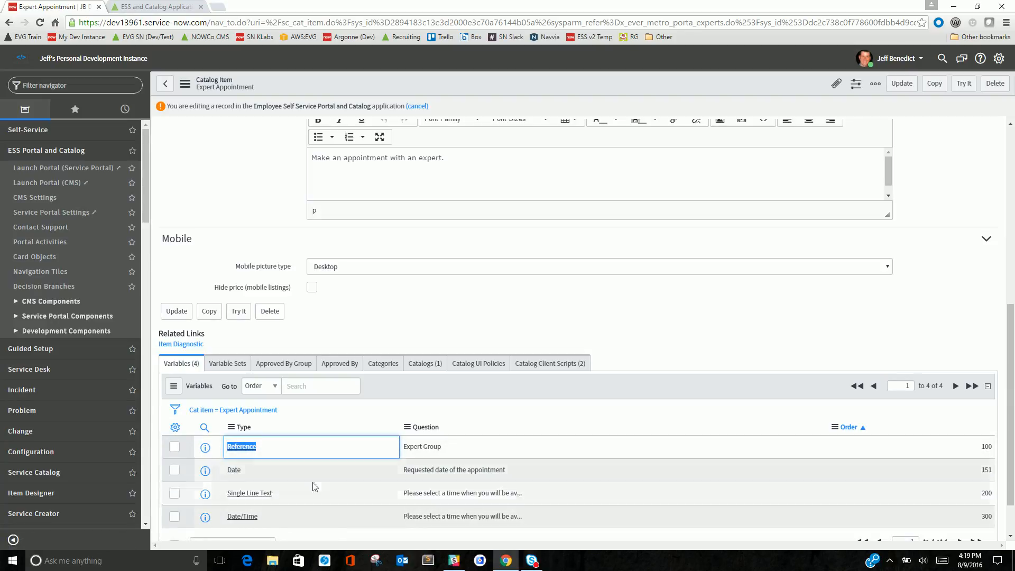
triple_click(322, 496)
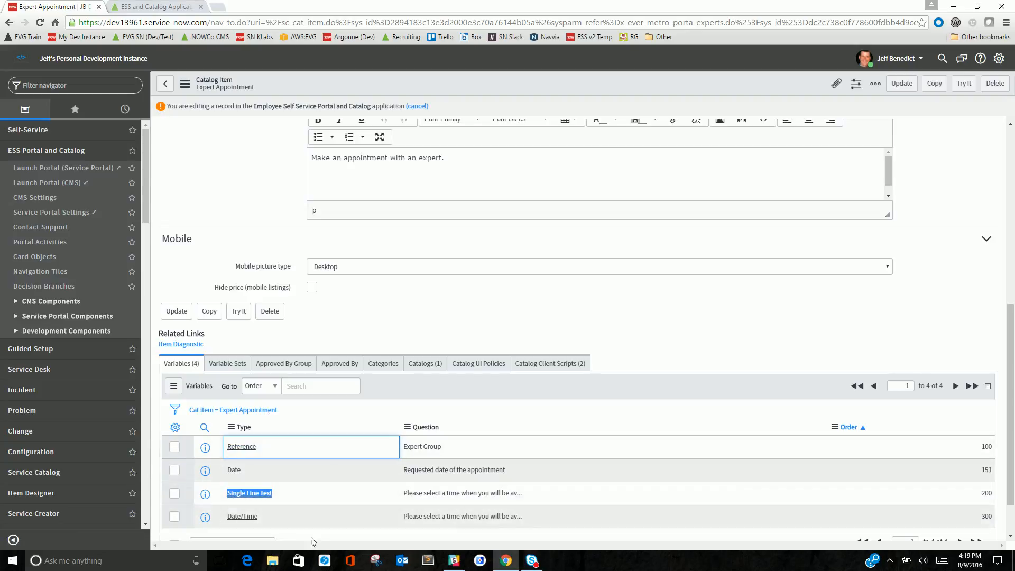
scroll(420, 375, up, 4)
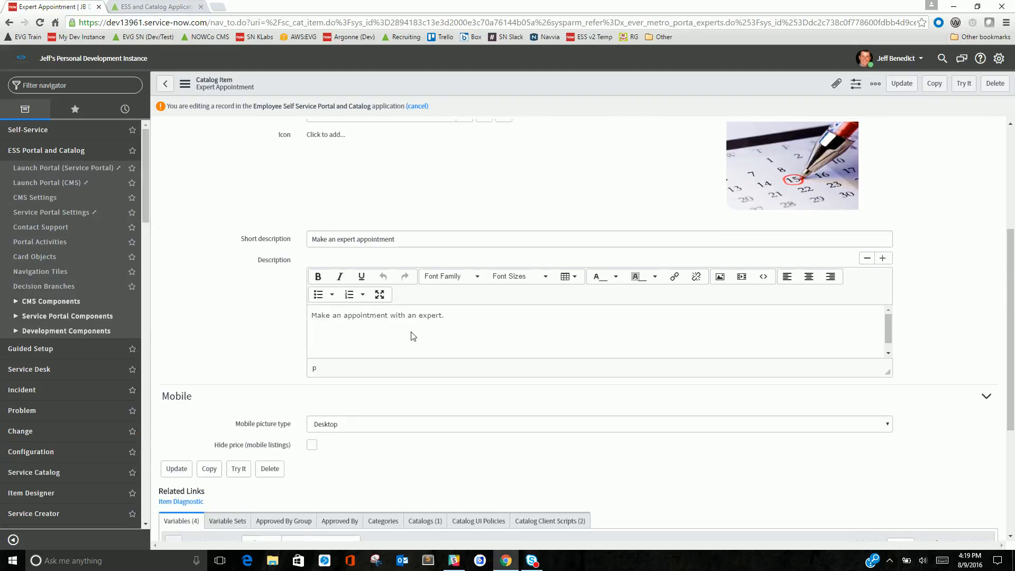
scroll(420, 374, up, 2)
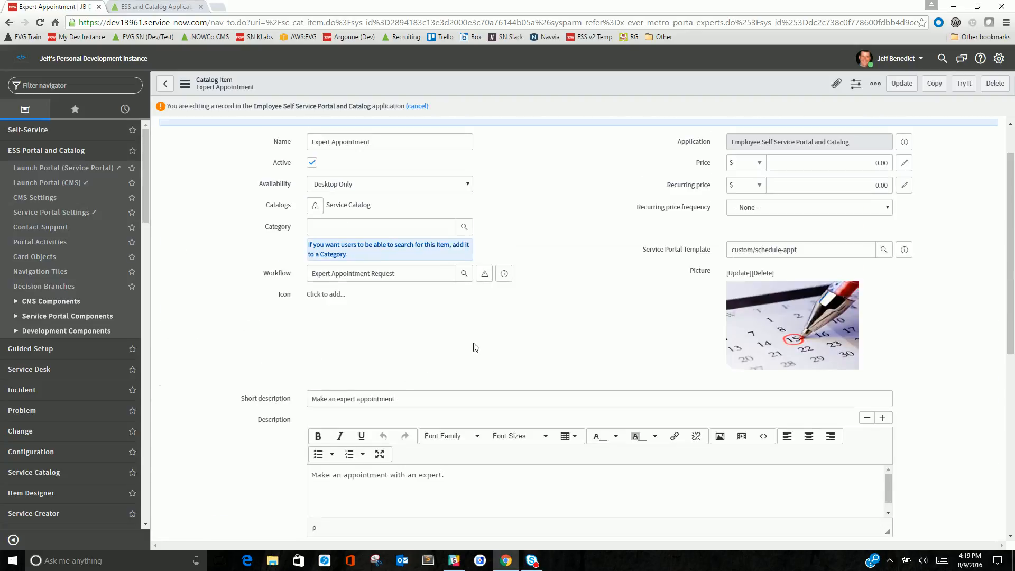
click(483, 276)
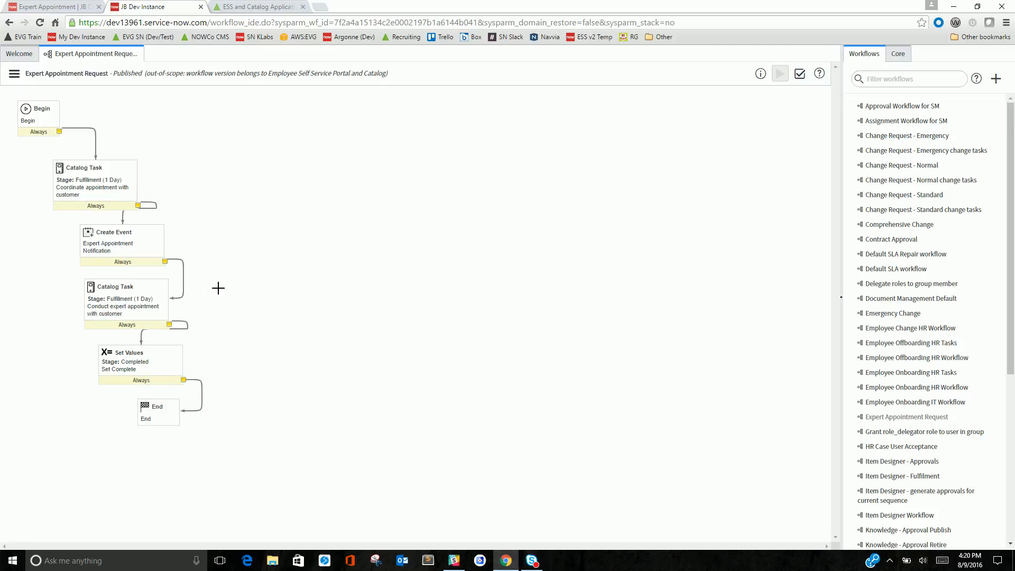
click(73, 8)
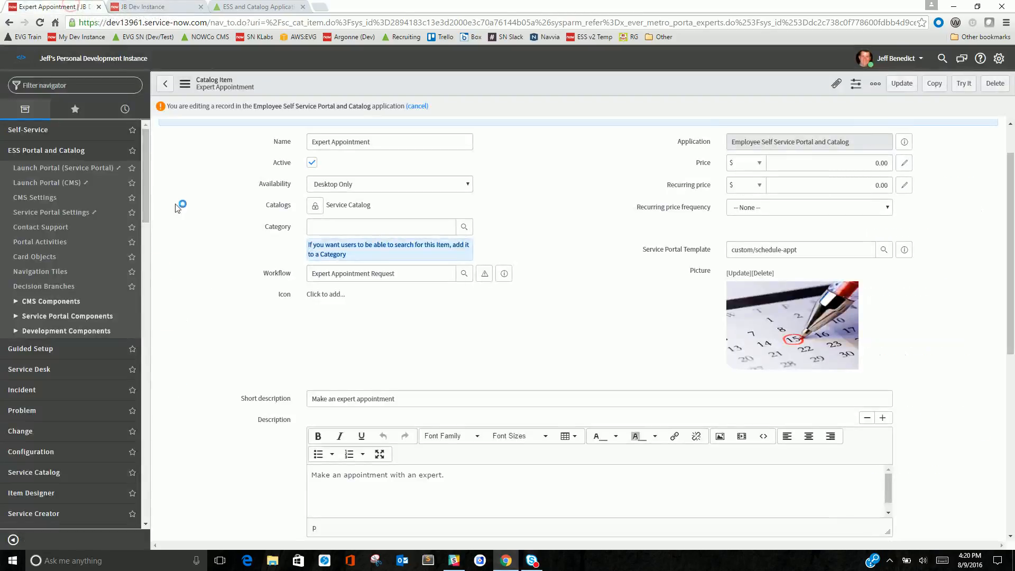
Back on the expert record, rename the expert to Facilities Expert and clear its Chat Queue
click(165, 85)
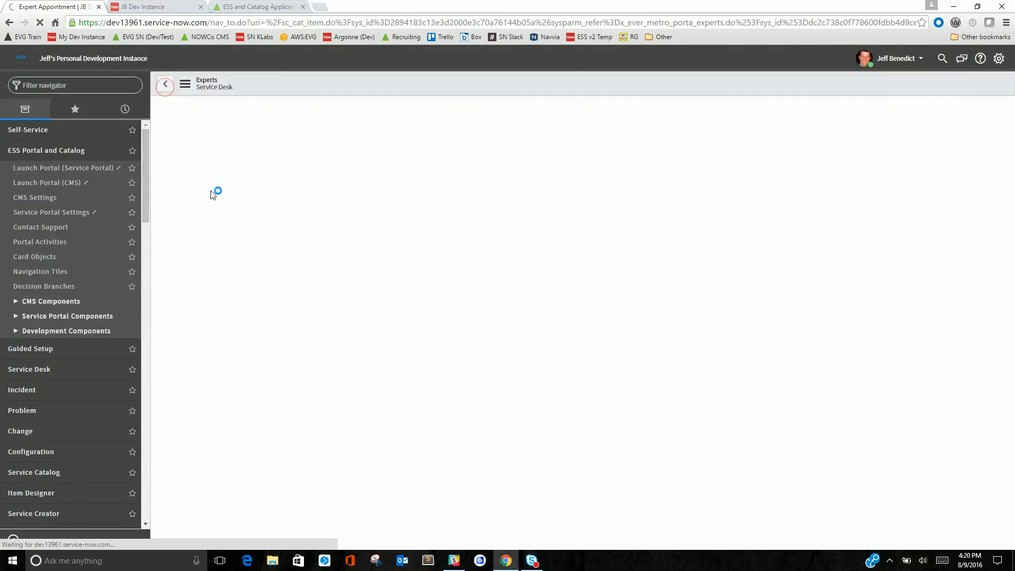
click(242, 115)
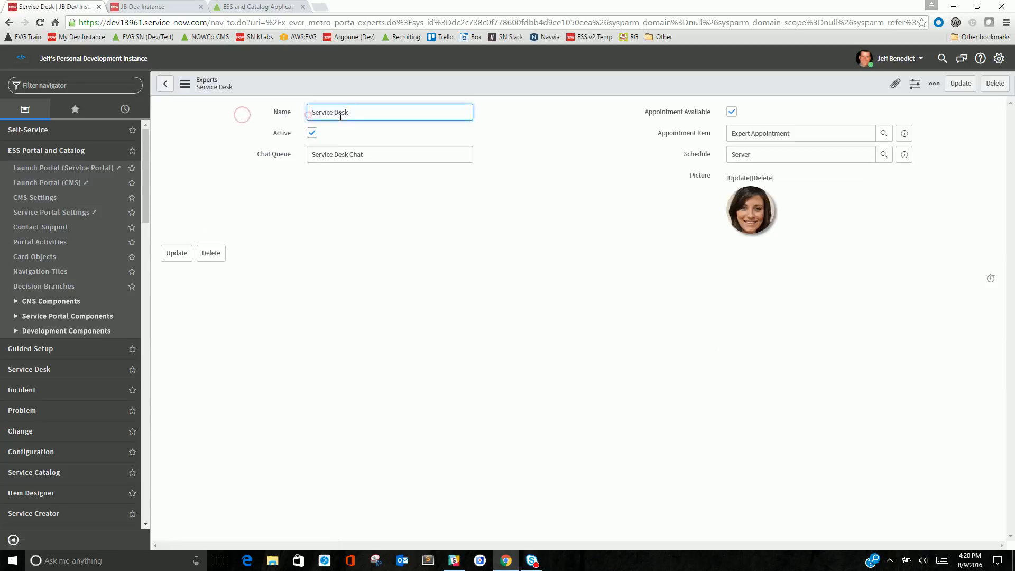
text(Facilities Expert)
key(Tab)
key(Tab)
key(BackSpace)
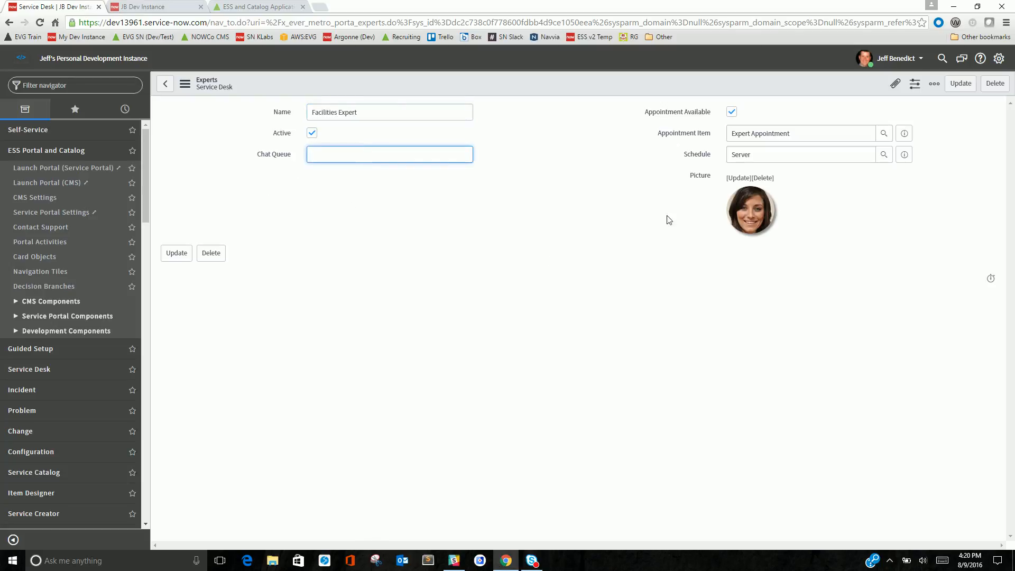
Set the expert's schedule to 8-5 weekdays excluding holidays and save the record
click(784, 133)
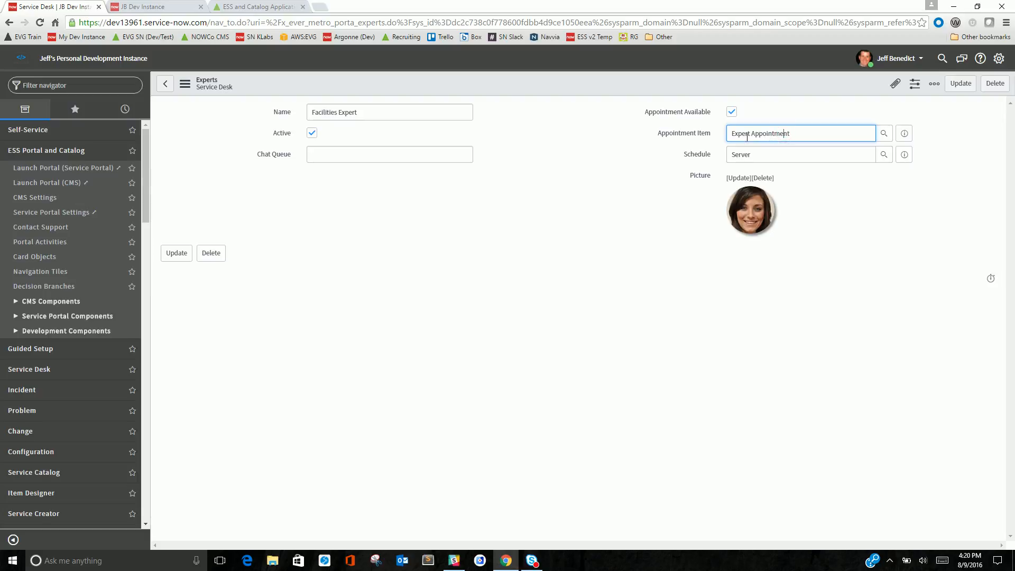
key(Tab)
text(8x)
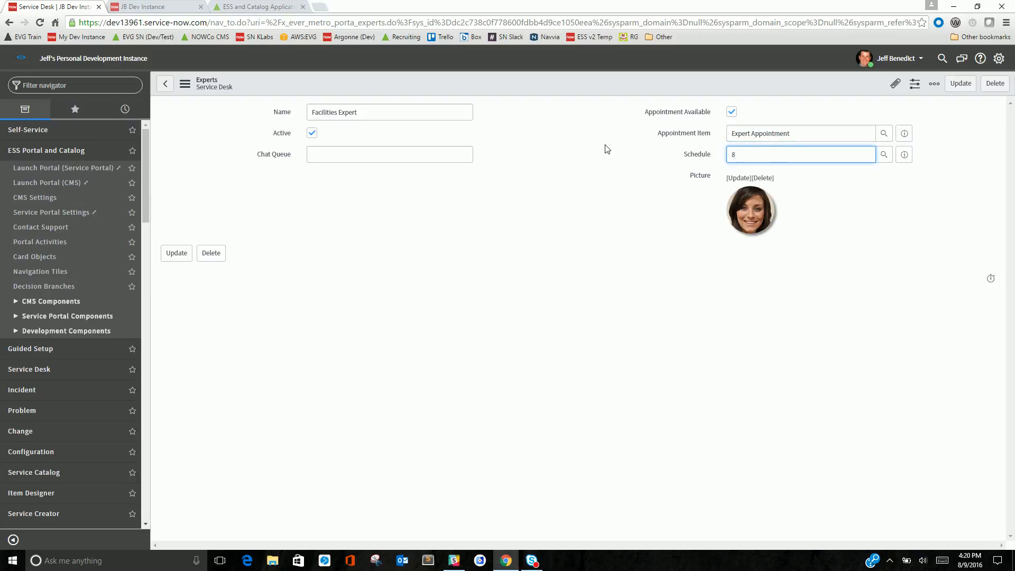
click(756, 178)
right_click(569, 83)
click(596, 113)
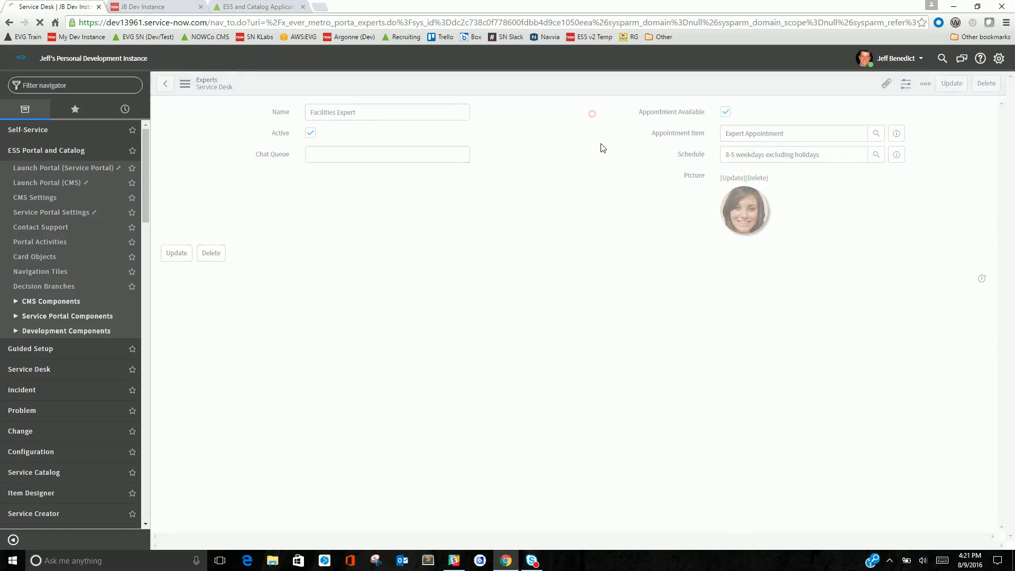
Upload a new image file as the expert's picture
click(732, 175)
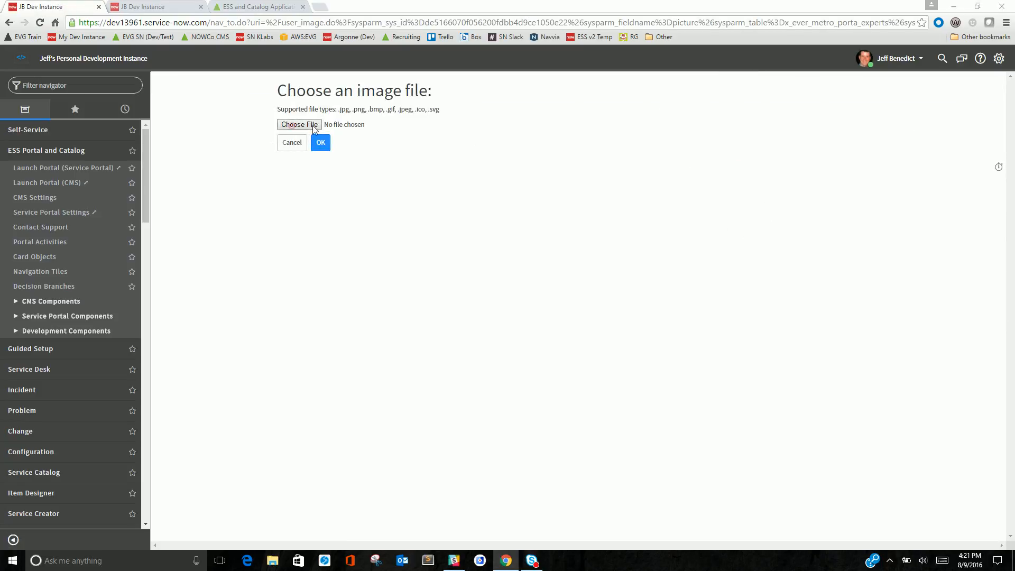
click(291, 127)
click(48, 90)
double_click(135, 84)
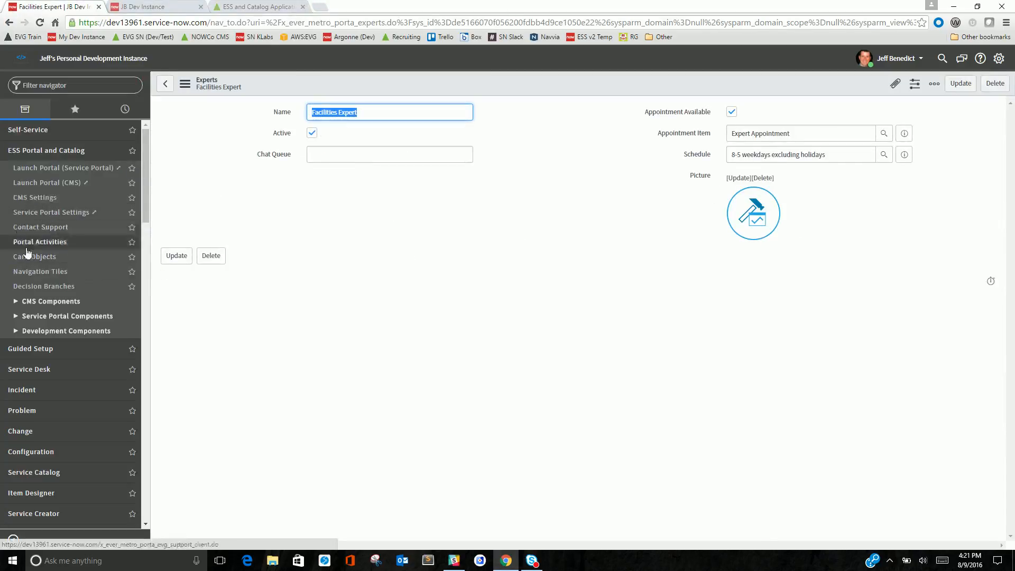
Open the facilities decision branch, set its Expert to Facilities Expert, and save it
click(38, 287)
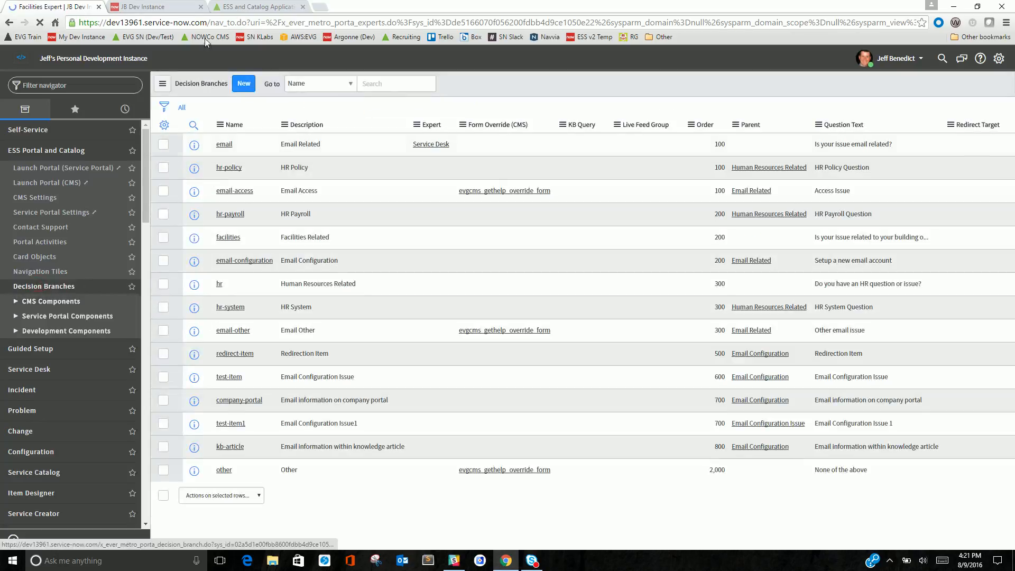
click(243, 6)
click(296, 110)
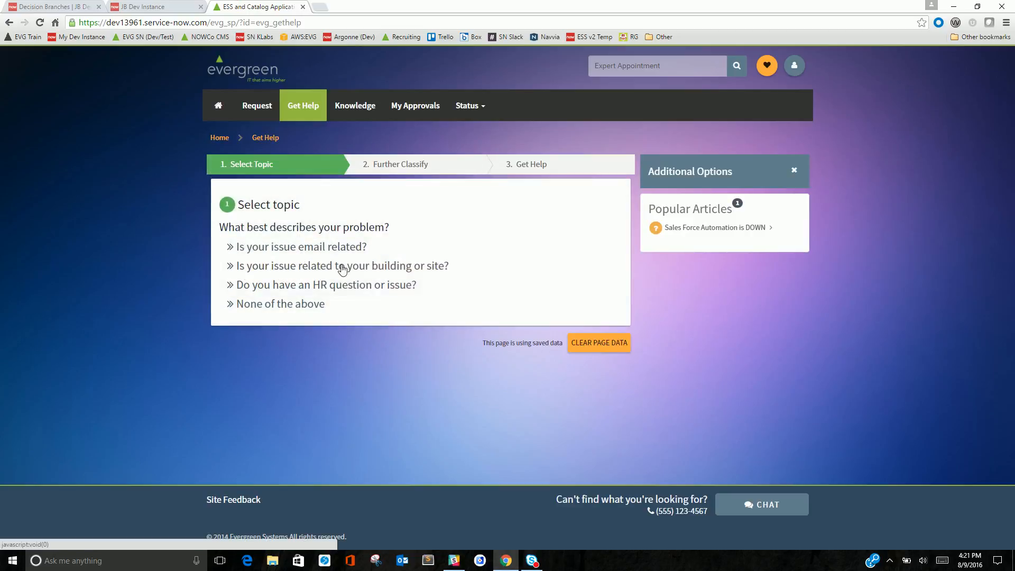
click(47, 7)
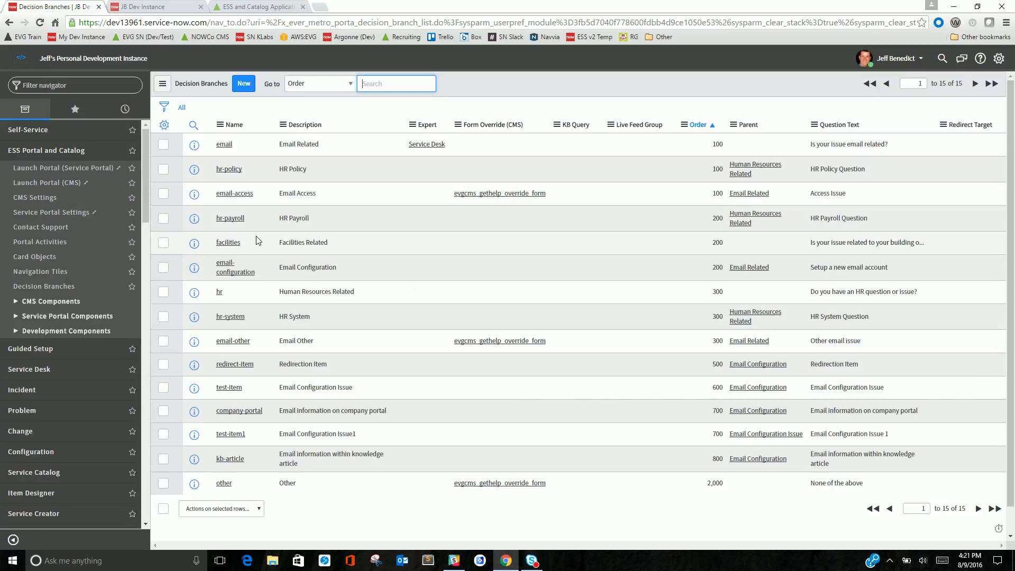
click(238, 245)
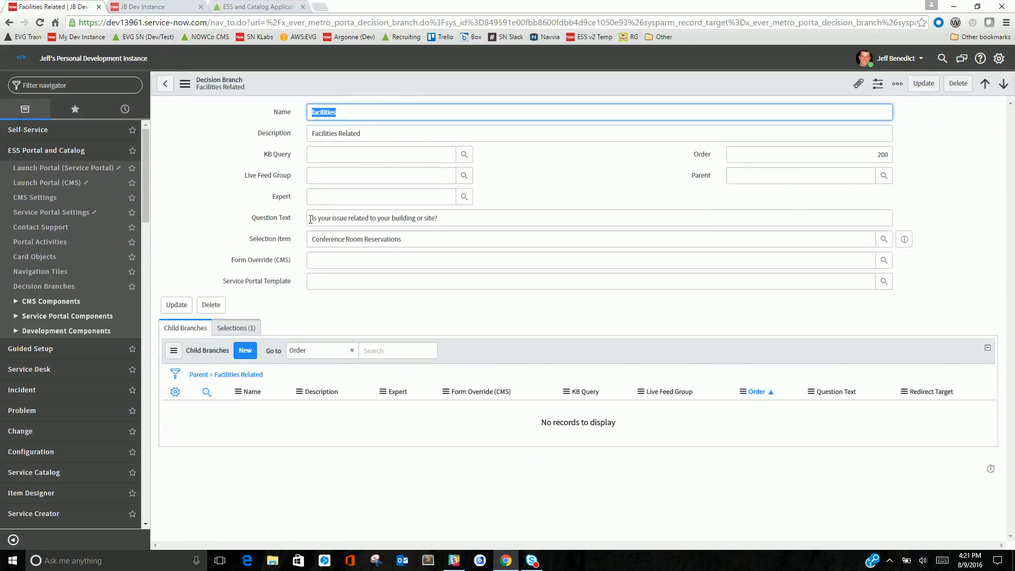
click(314, 197)
text(fa)
click(335, 210)
right_click(384, 84)
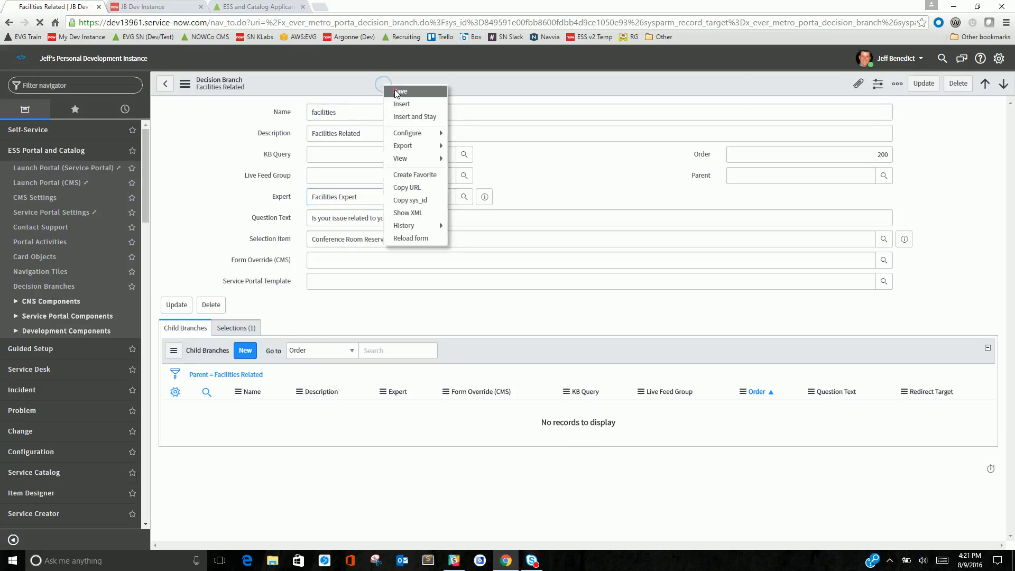
click(400, 92)
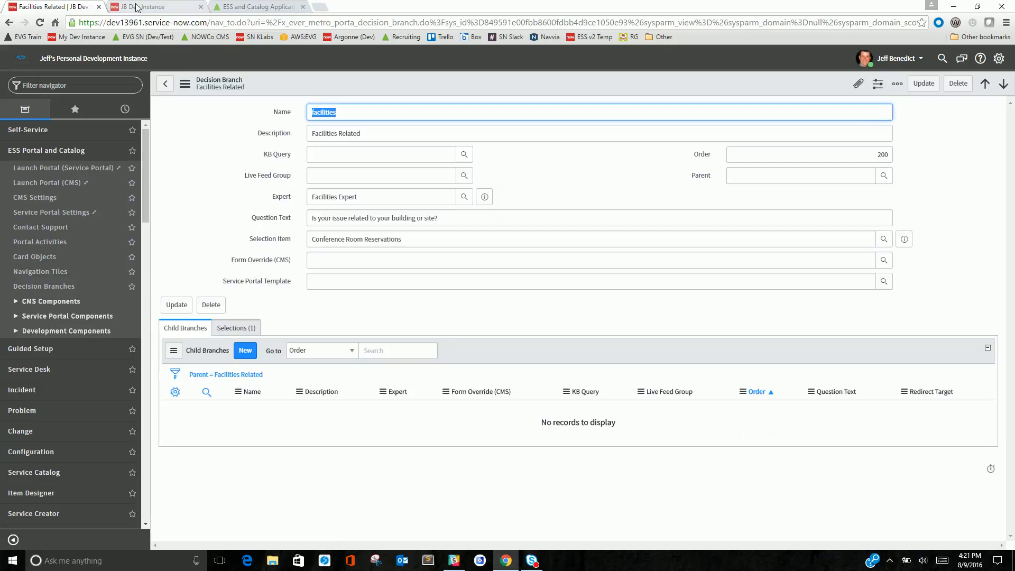
Switch to the Evergreen portal's Get Help page and clear its saved page data
click(136, 7)
click(235, 7)
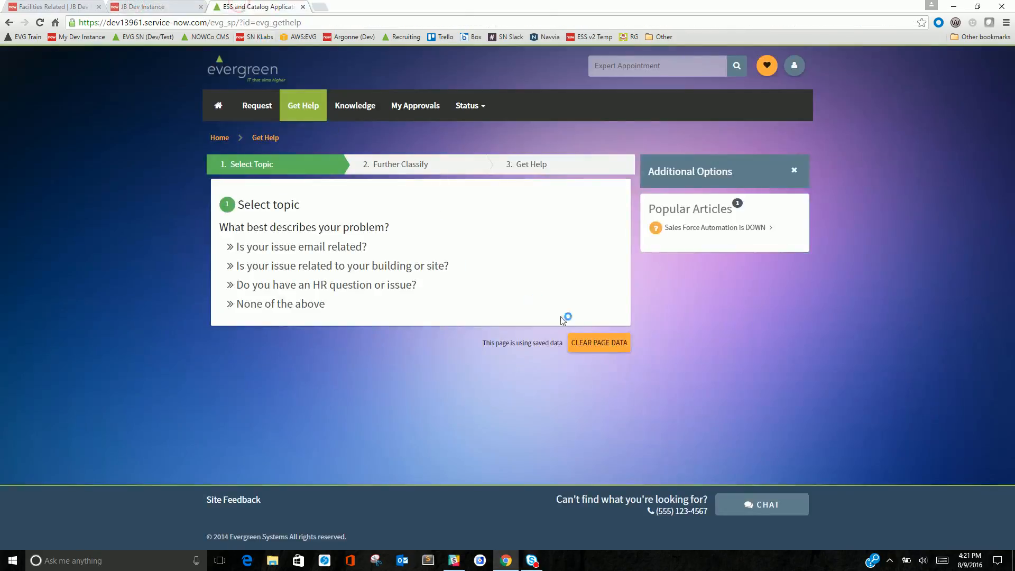
click(594, 344)
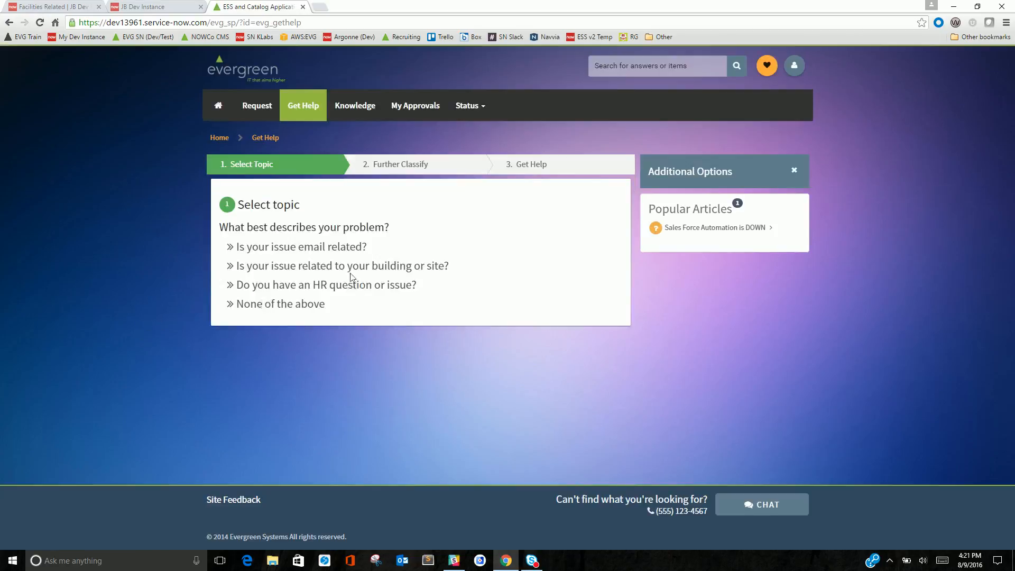
Choose the building or site topic and schedule an appointment with the Facilities Expert
click(320, 271)
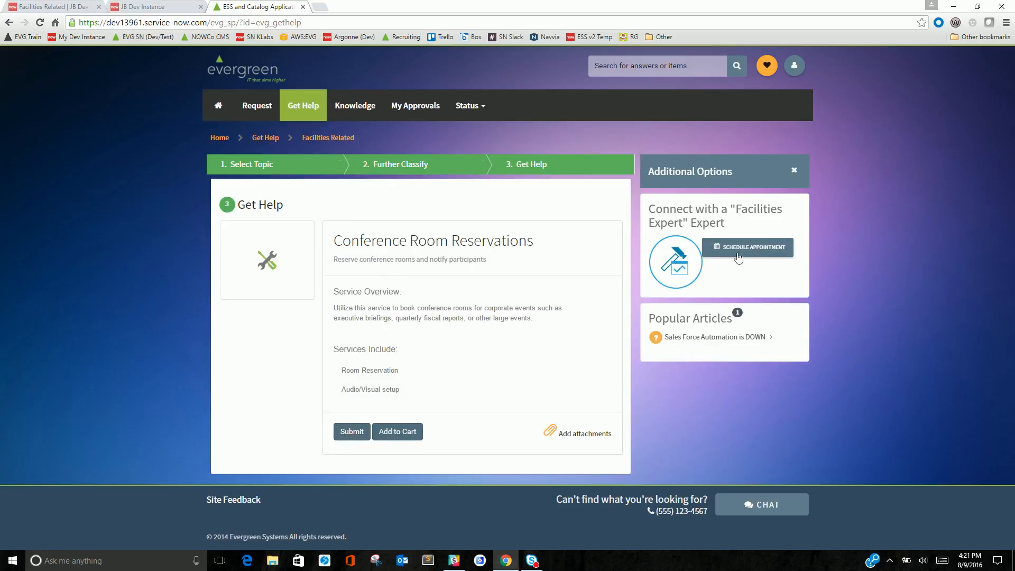
click(738, 252)
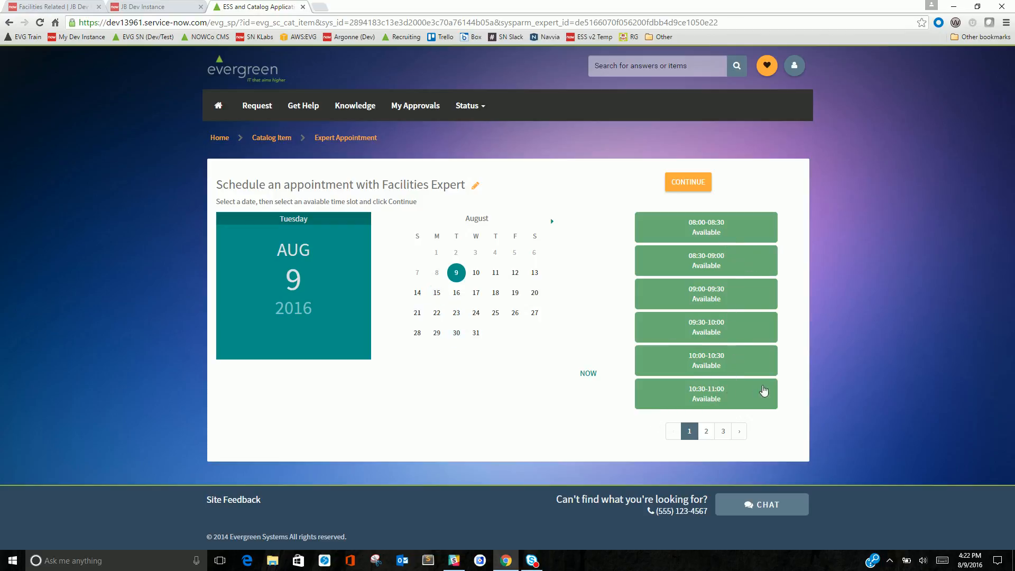
Book the 09:00-09:30 slot on August 11, 2016 with the Facilities Expert and submit the appointment request
click(502, 279)
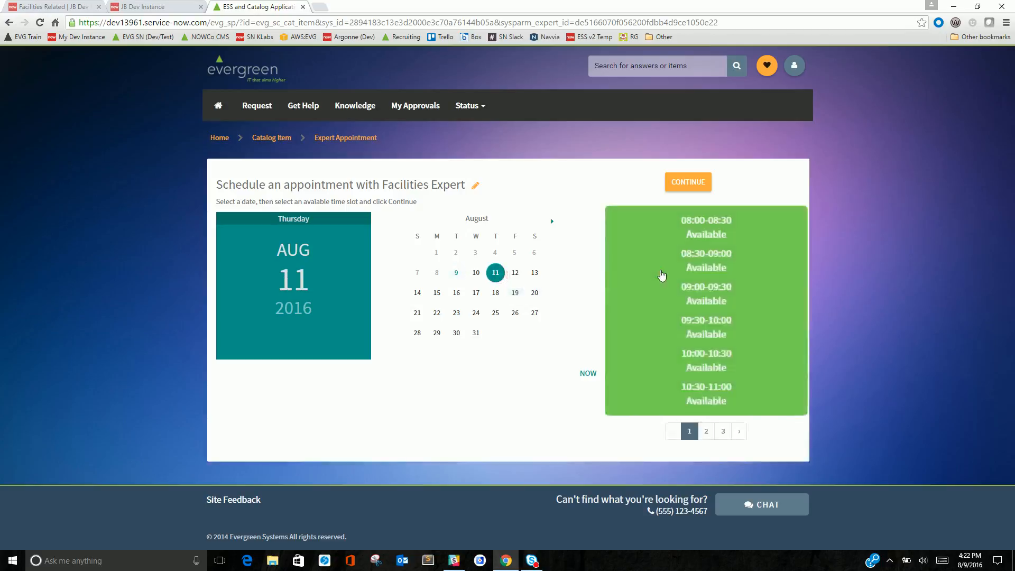
click(689, 187)
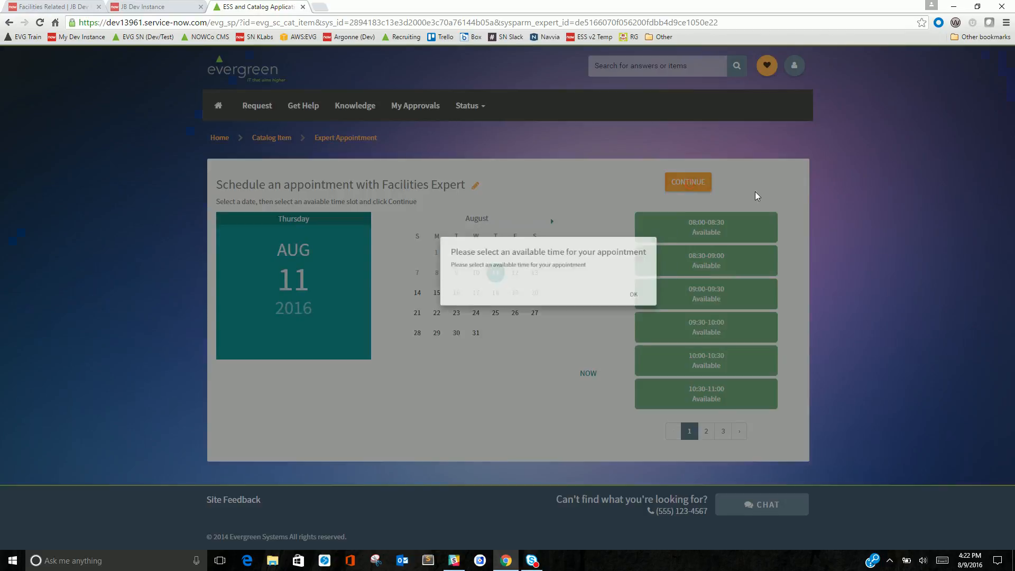
click(610, 325)
click(714, 295)
click(700, 186)
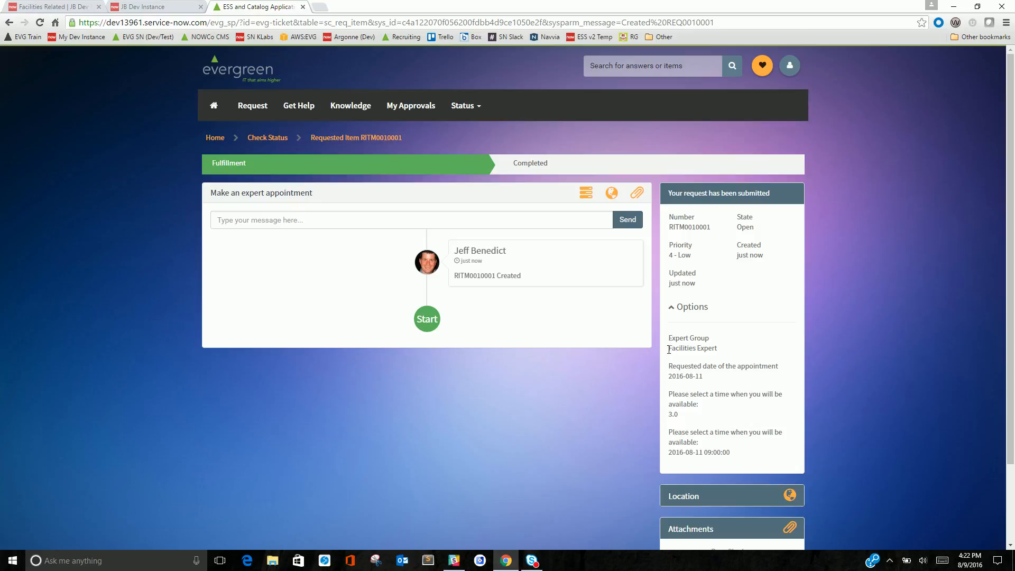
Review the submitted request's expert group, requested appointment date and selected time options
drag(668, 349, 668, 376)
drag(683, 413, 670, 415)
drag(734, 454, 669, 455)
click(709, 467)
Open the Facilities Expert record from its decision branch and add the Expert Appointments->Expert related list to its form
click(75, 5)
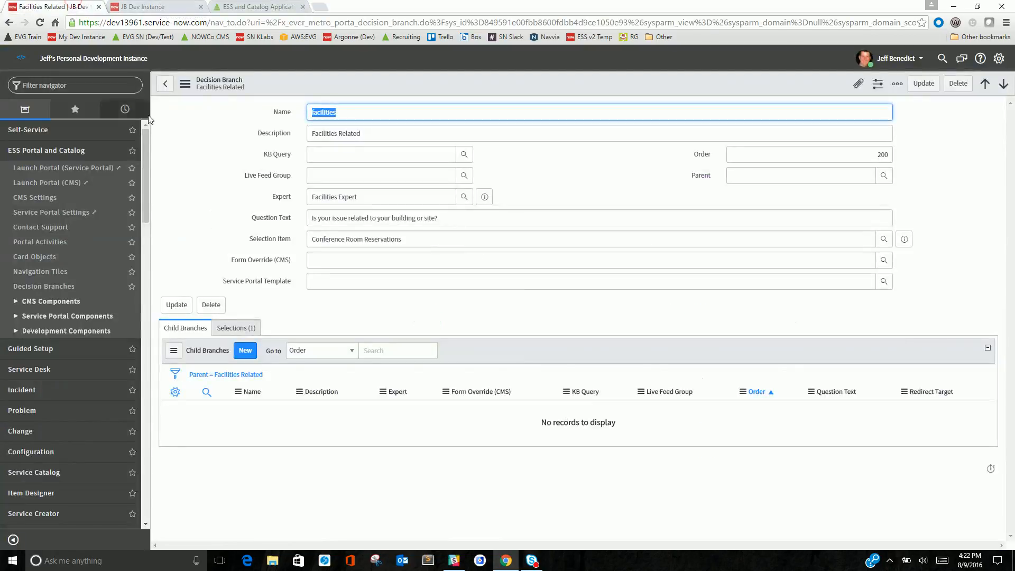
click(486, 197)
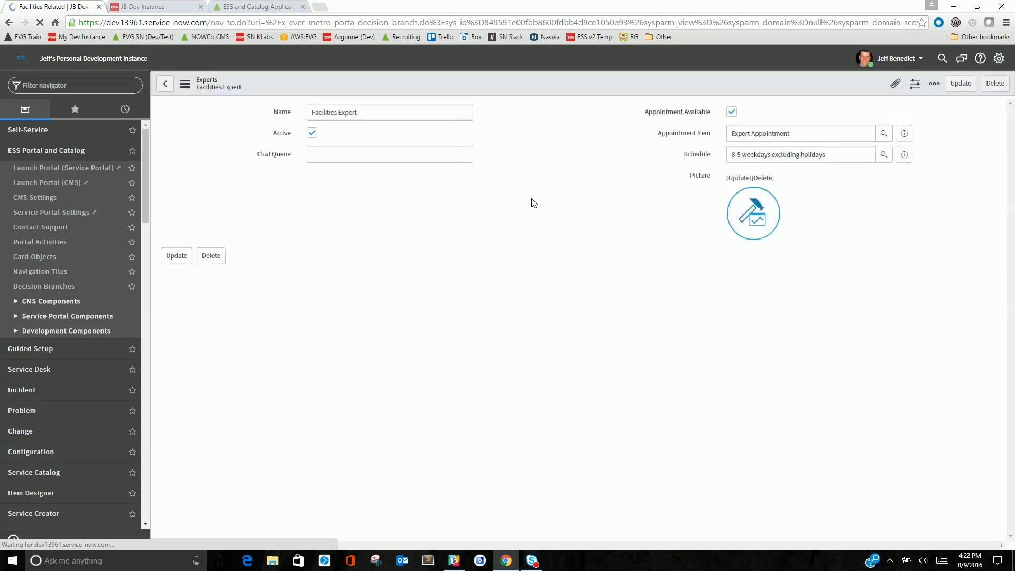
right_click(312, 83)
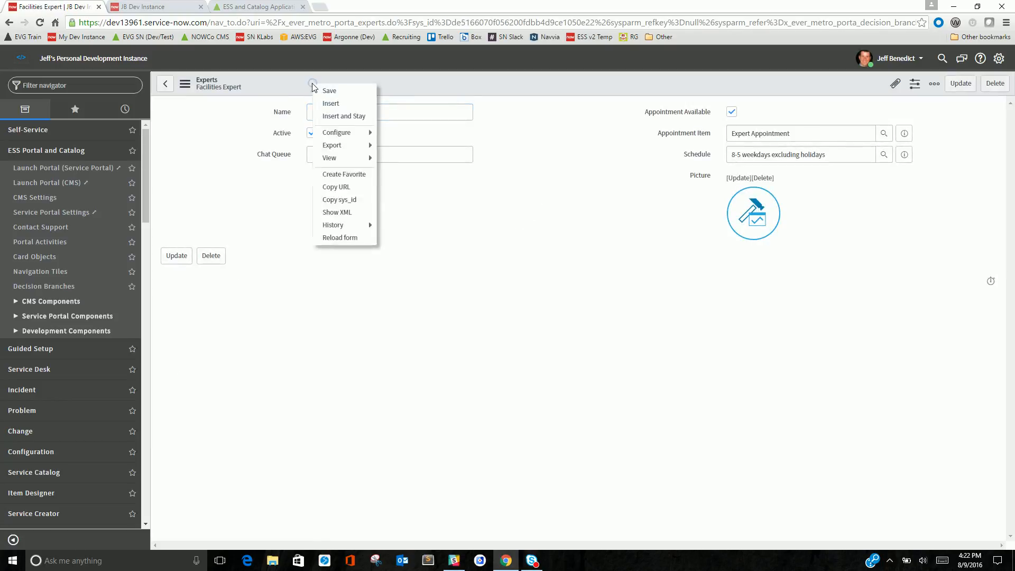
mouse_move(347, 132)
click(407, 159)
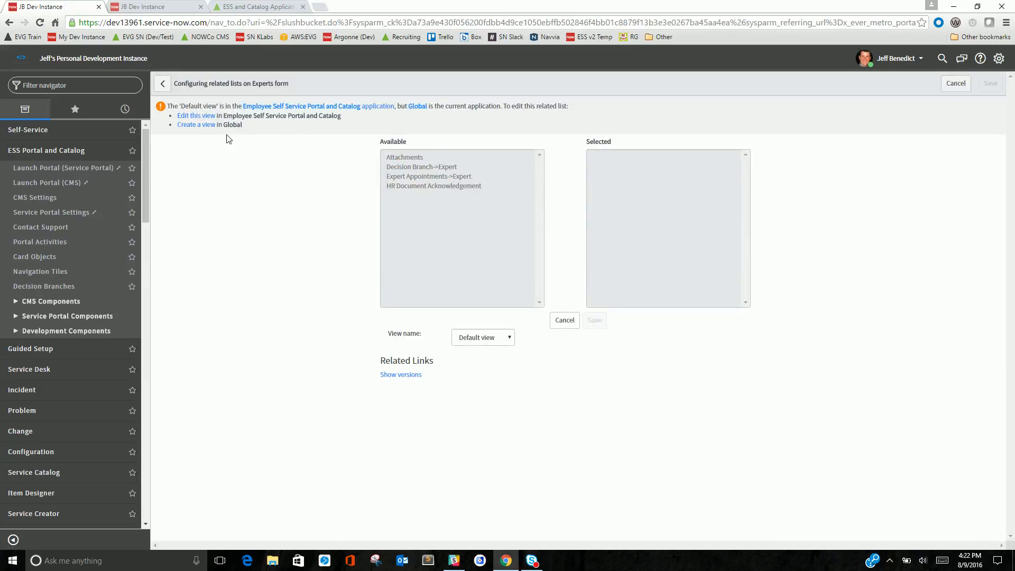
click(196, 116)
double_click(428, 159)
click(595, 302)
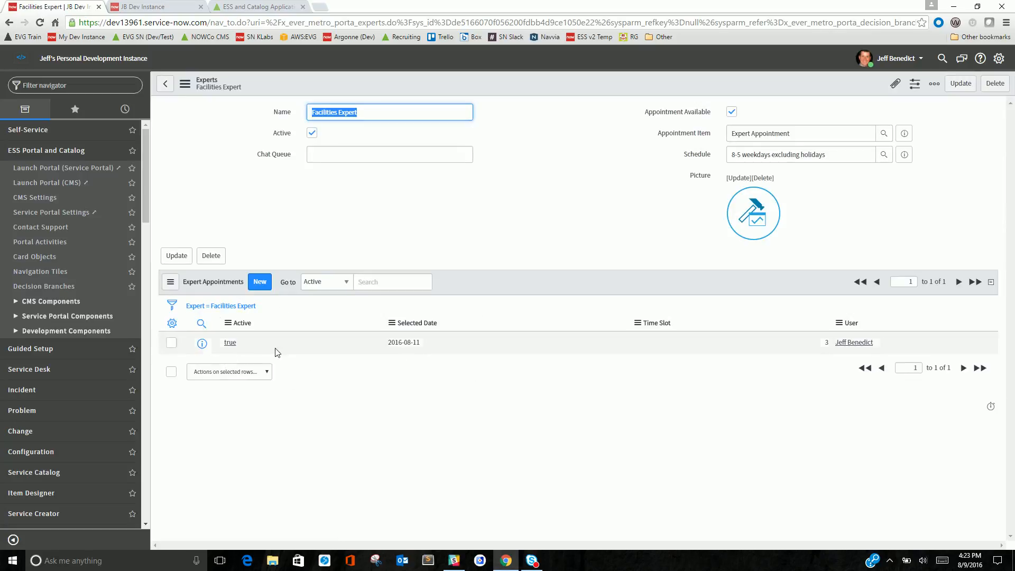
Inspect the booked appointment's selected date, time slot and user in the Expert Appointments list
double_click(437, 348)
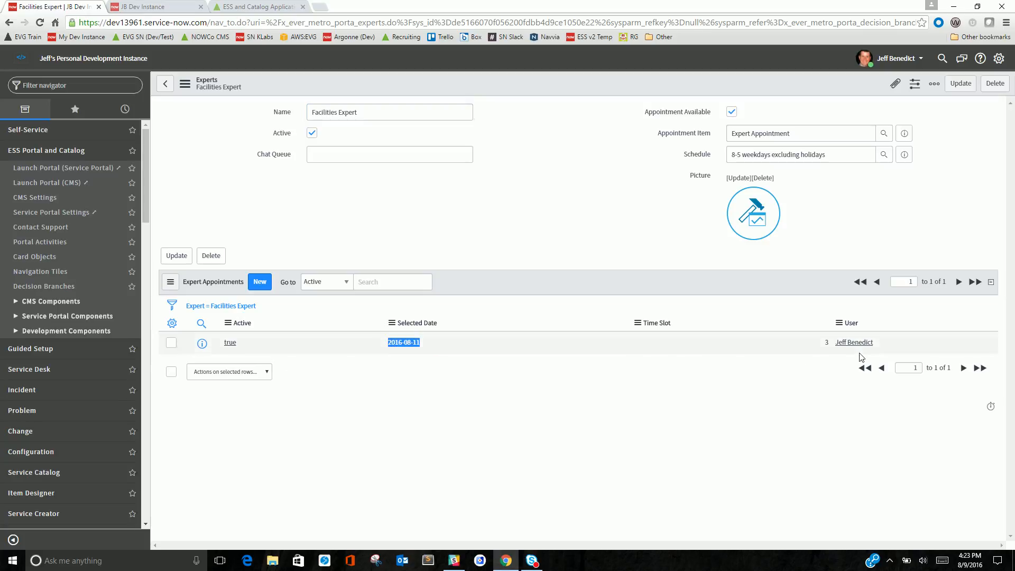
double_click(878, 343)
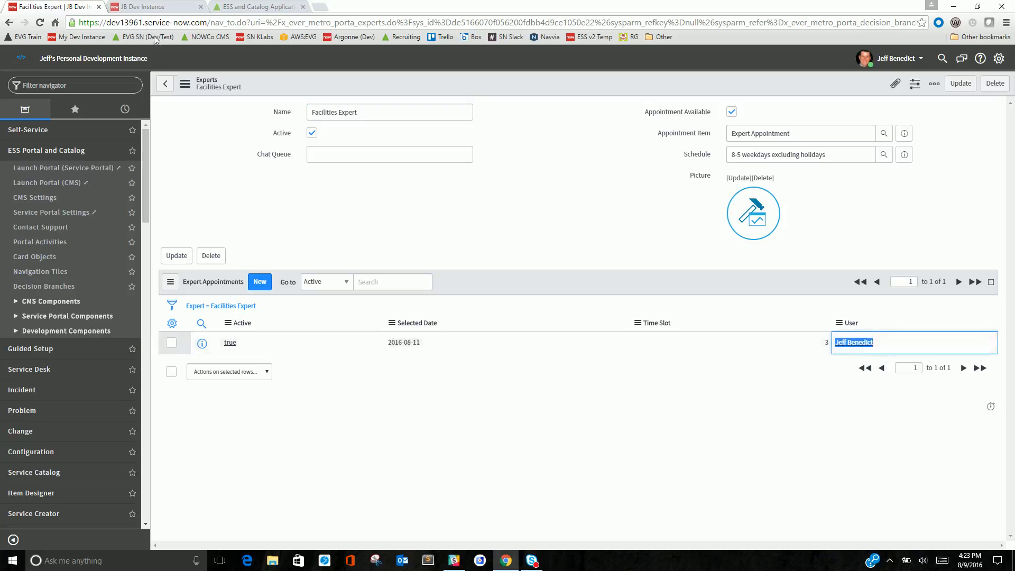
click(176, 6)
click(224, 6)
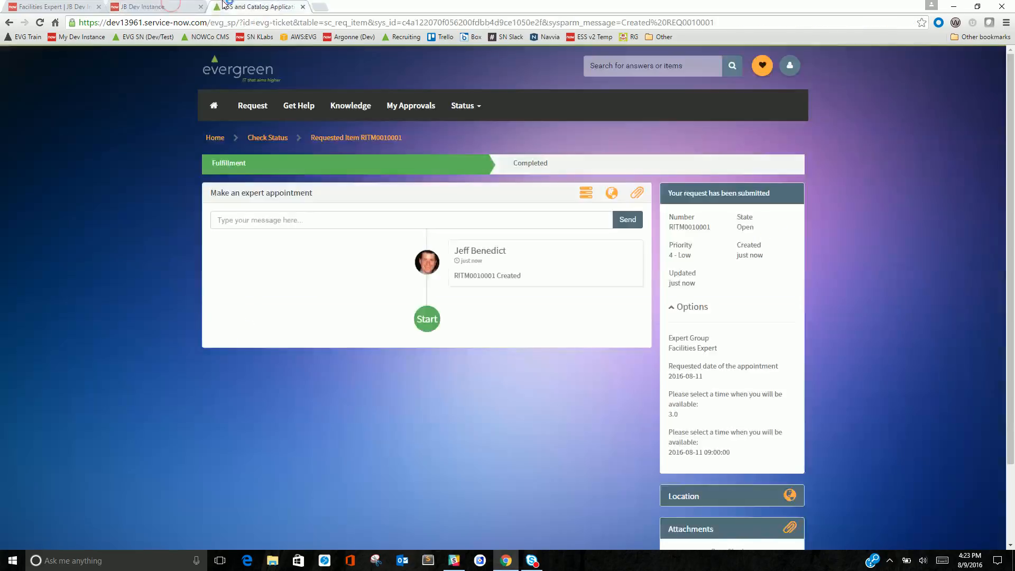
Search the portal for Expert Appointment, pick the Facilities Expert, and view the time slots for August 11
click(640, 66)
text(expert)
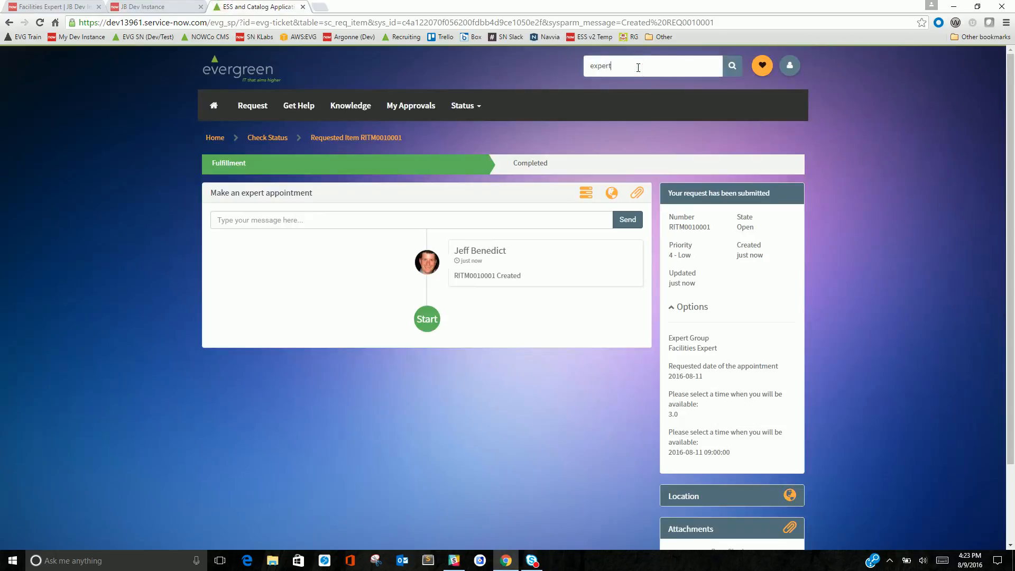
click(613, 80)
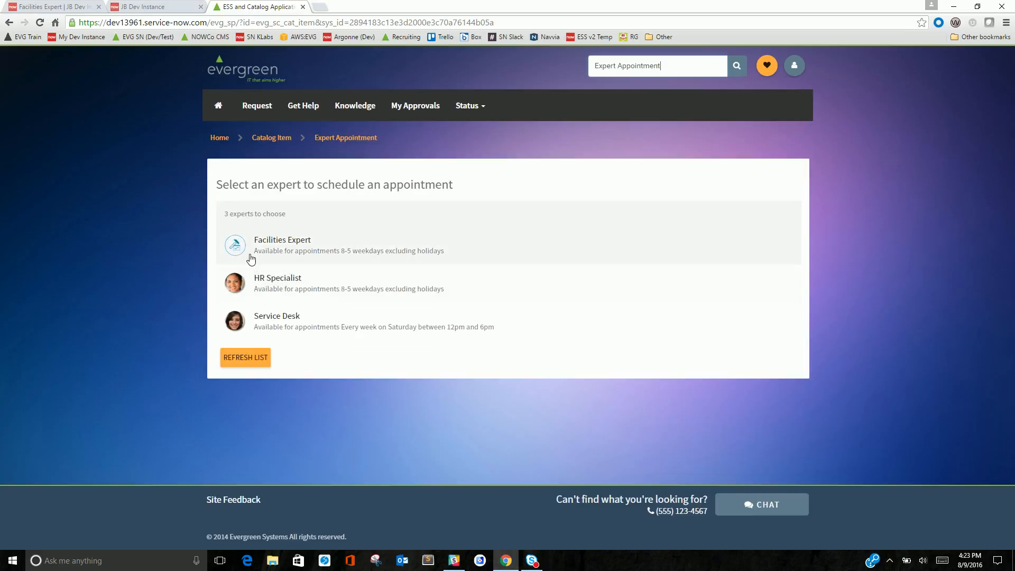
click(259, 248)
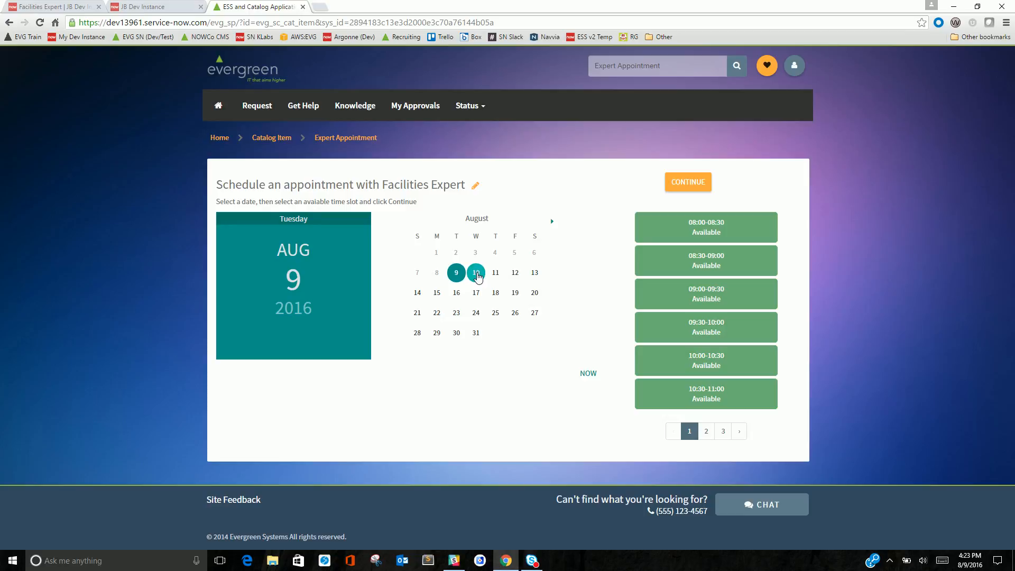
click(477, 273)
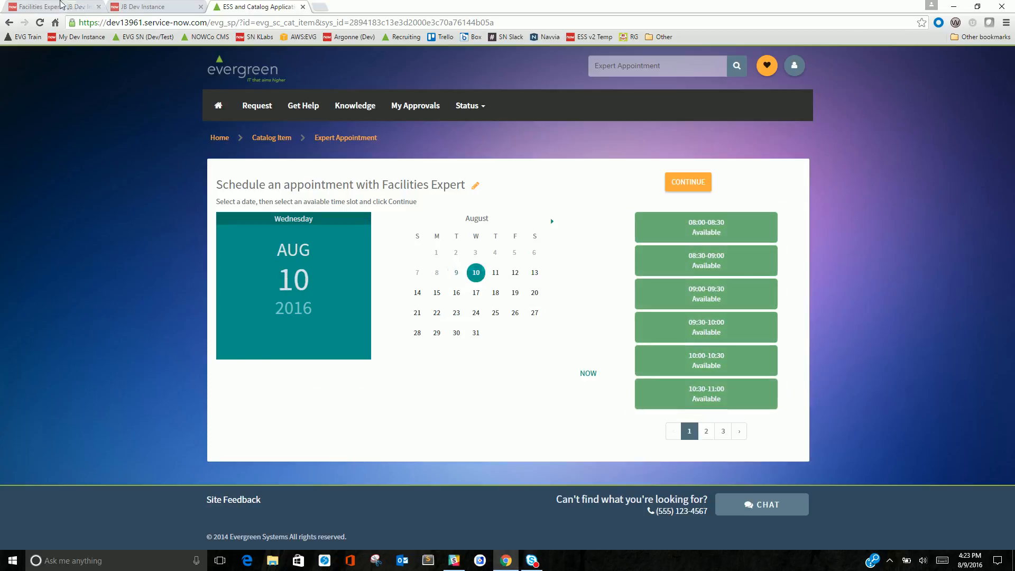
click(63, 7)
click(267, 6)
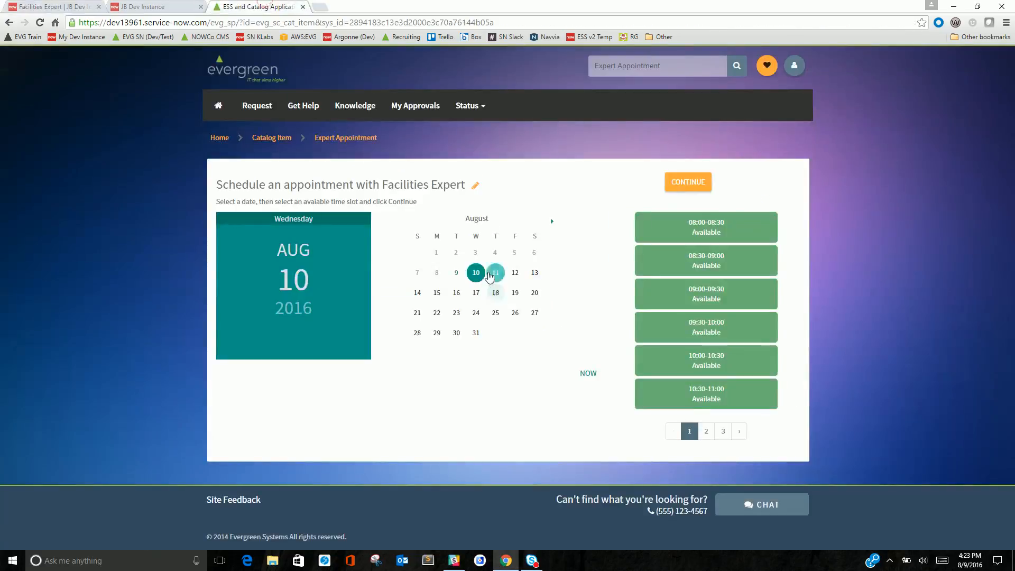
click(492, 273)
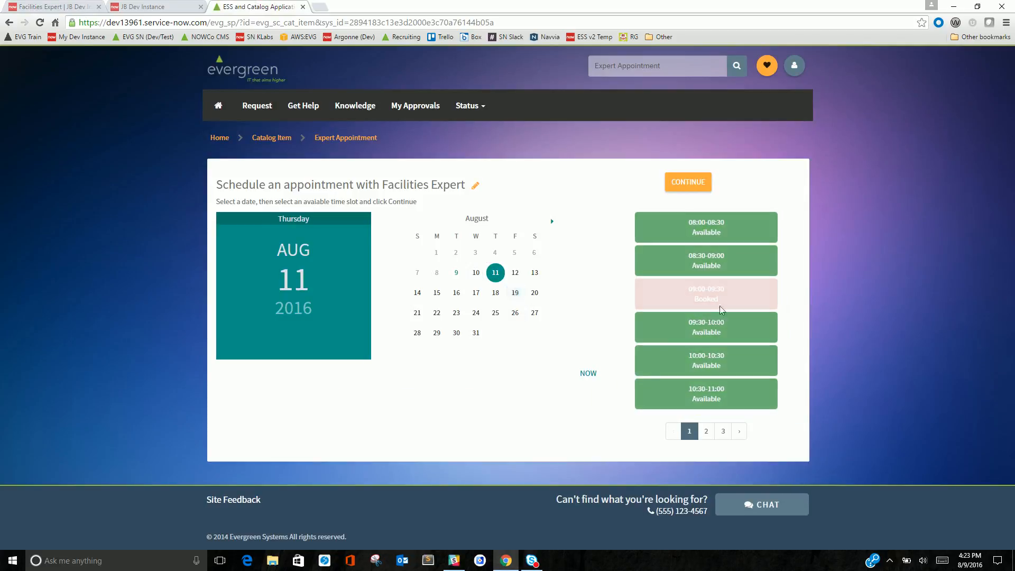